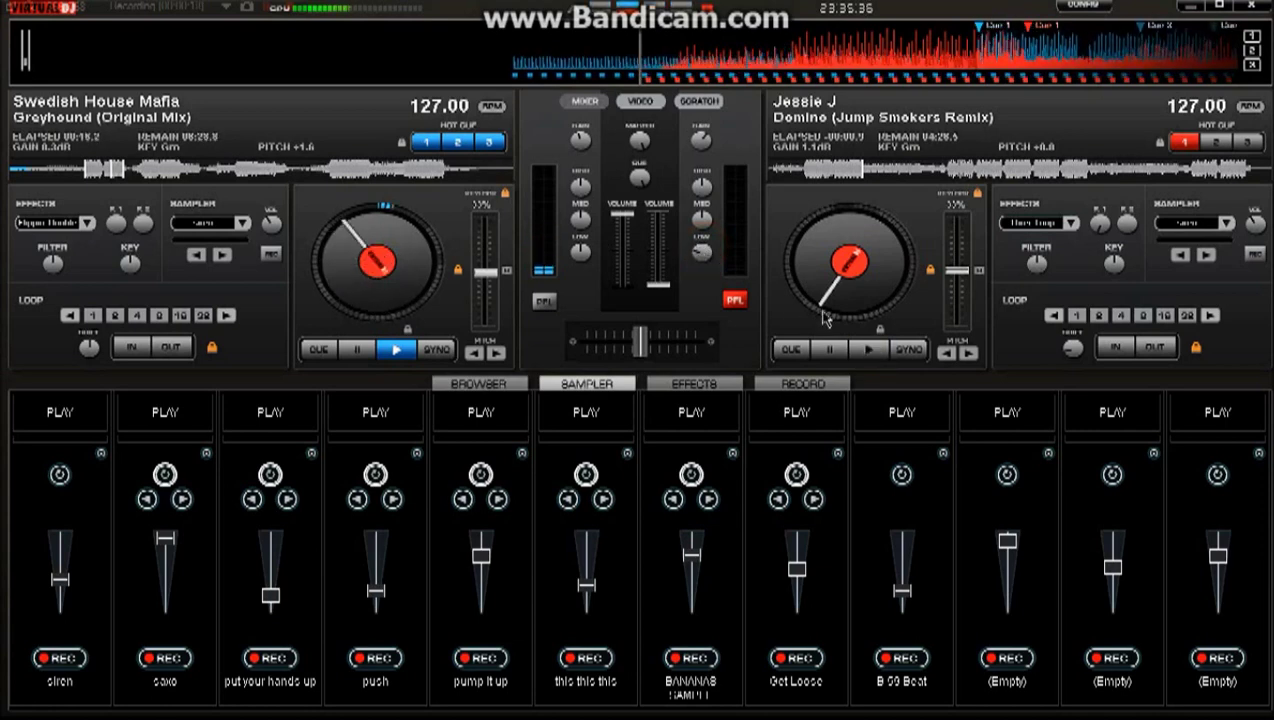
- Play Domino on deck 2 synced to Greyhound on deck 1 and raise deck 2's volume fader to full
click(869, 351)
drag(915, 52, 712, 55)
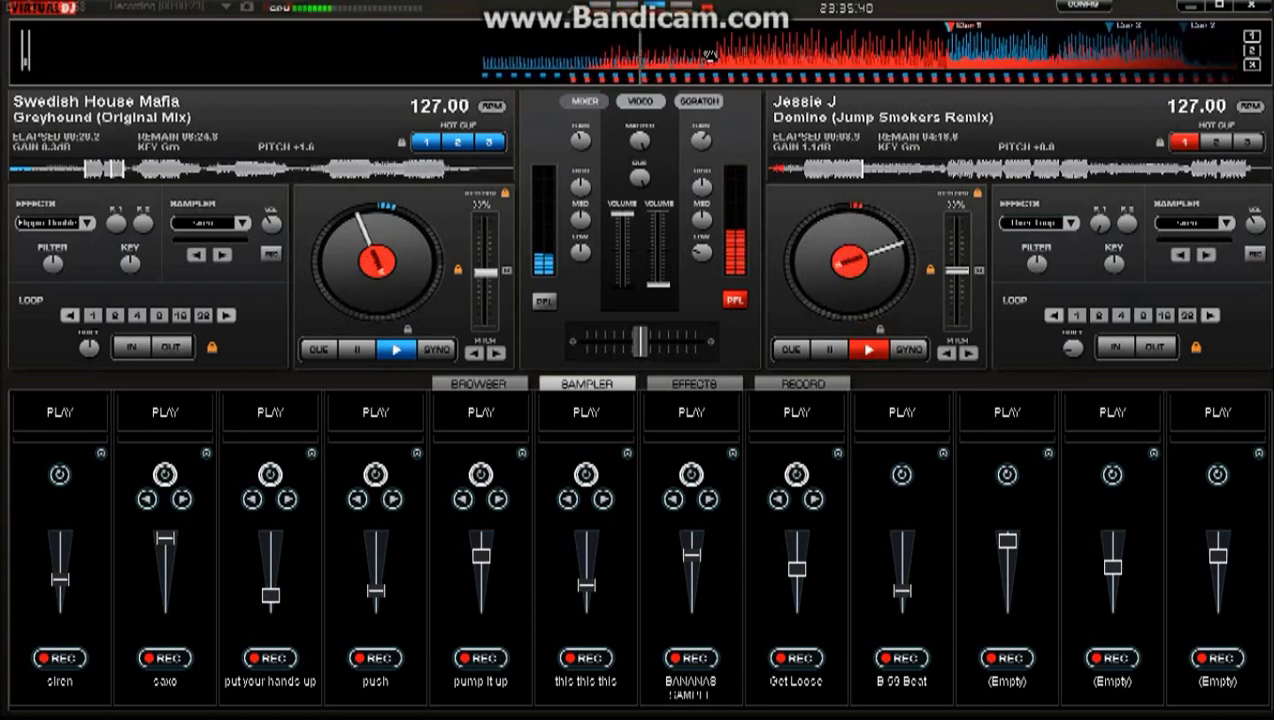
click(909, 352)
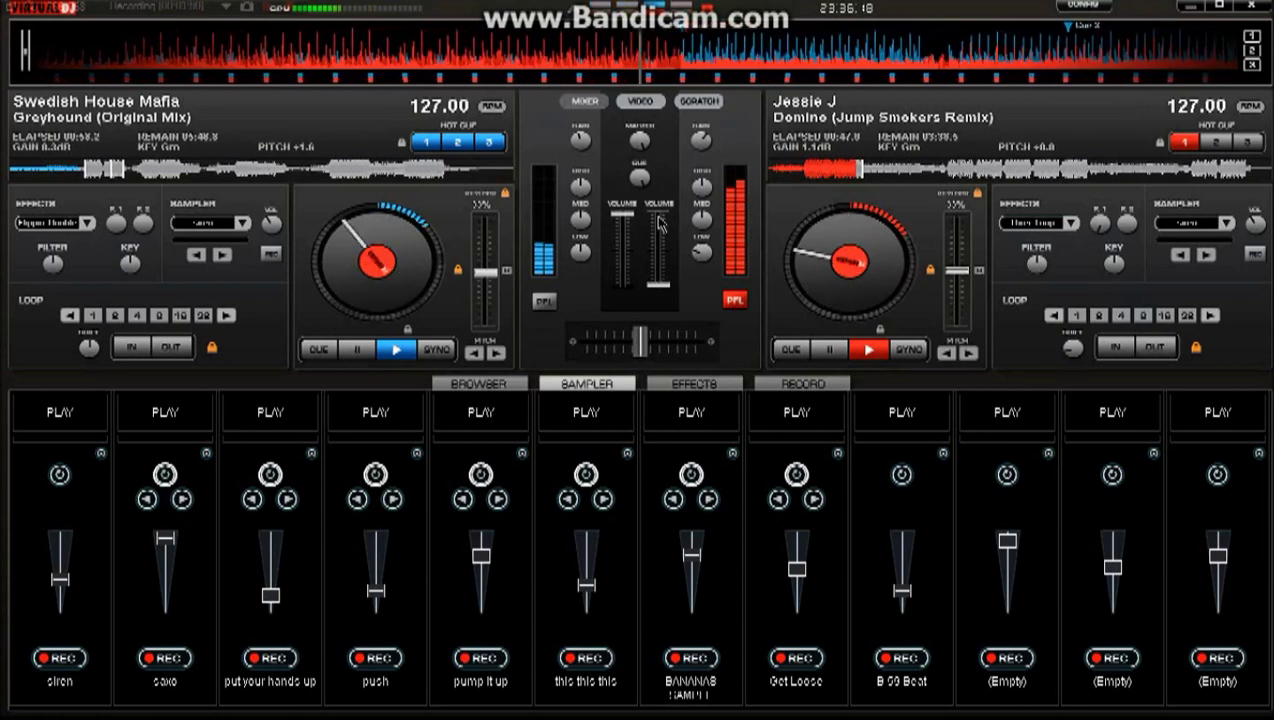
drag(660, 225, 664, 210)
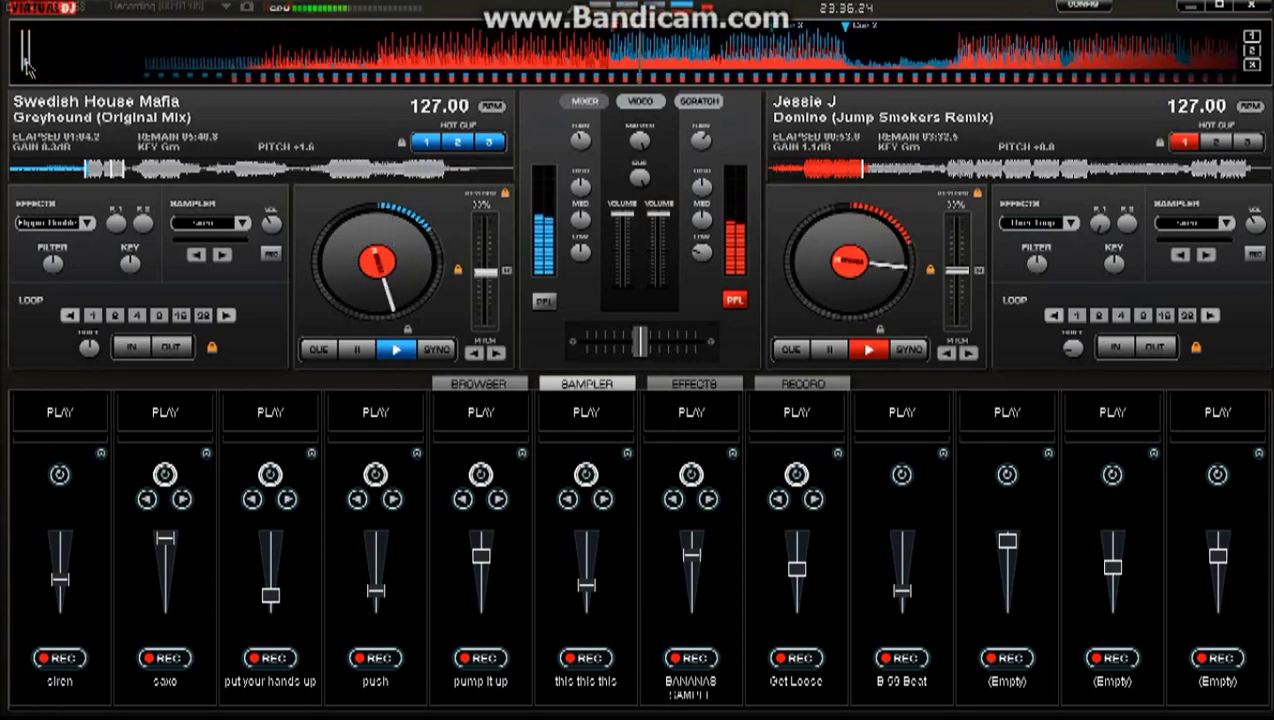
- Activate the overloop sound effect on deck 2 with a 4-beat length and raise its volume to near maximum
click(698, 385)
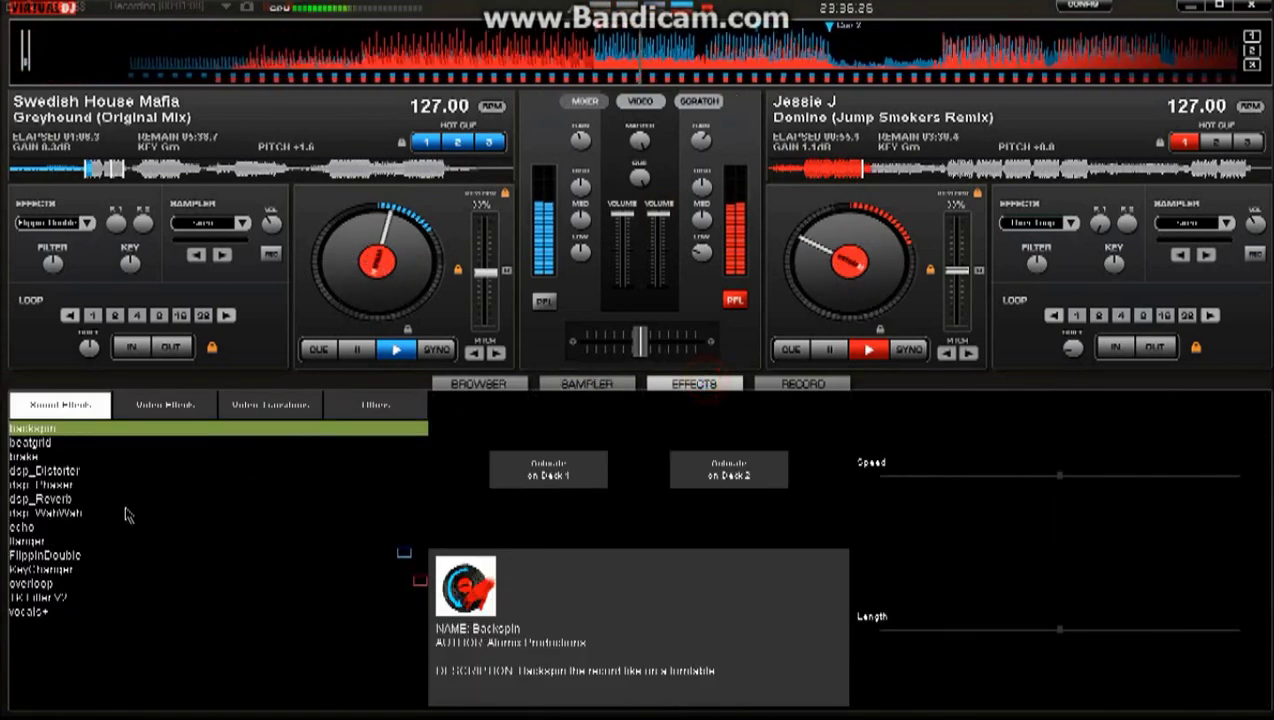
click(45, 582)
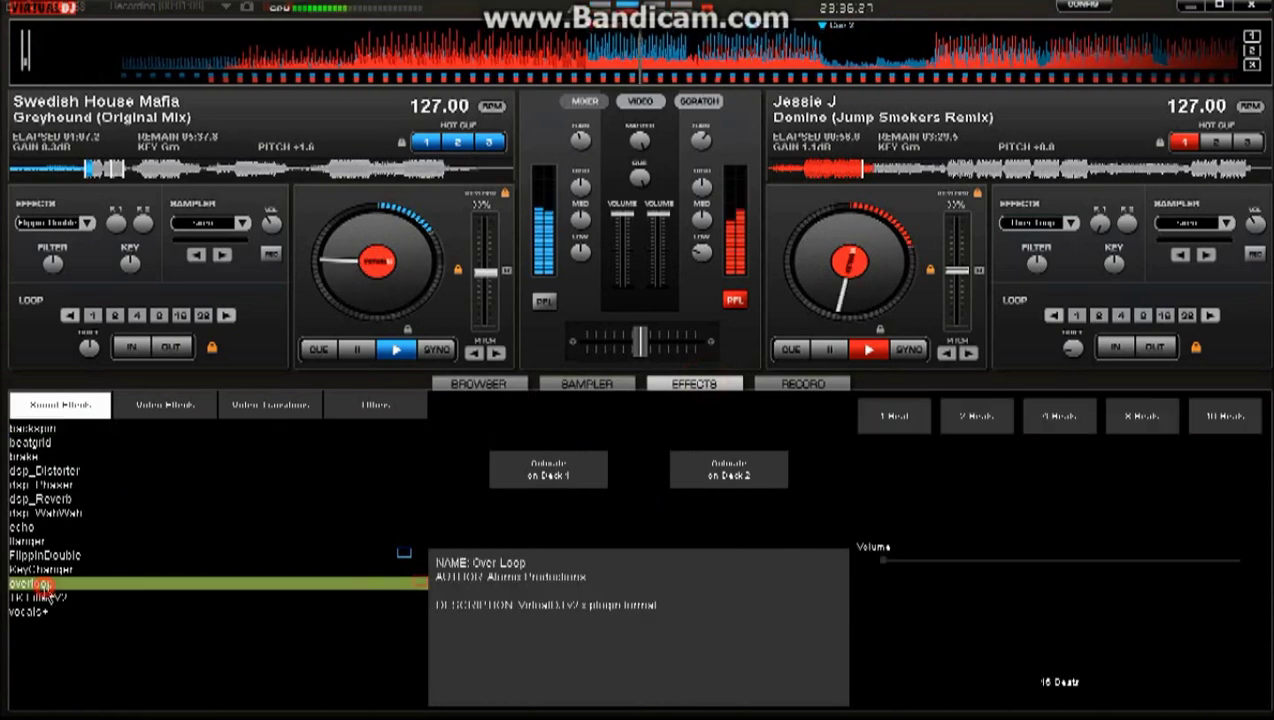
click(743, 467)
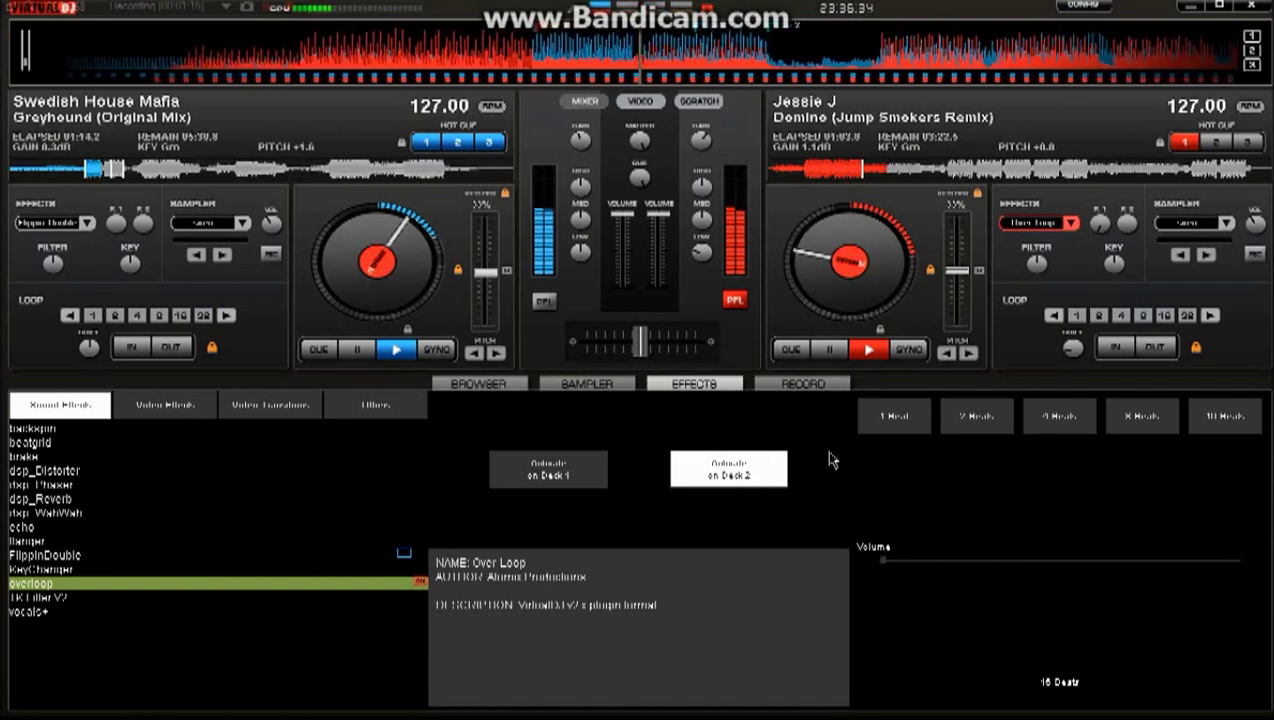
click(1035, 425)
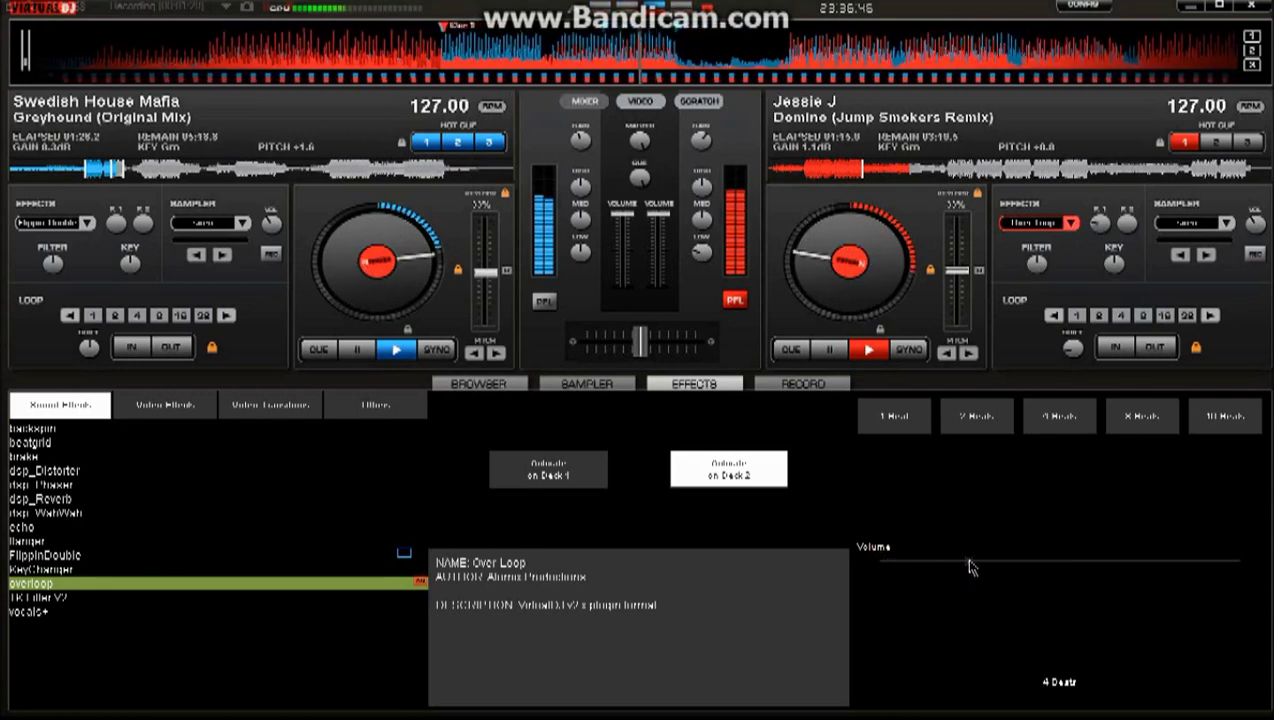
click(1050, 562)
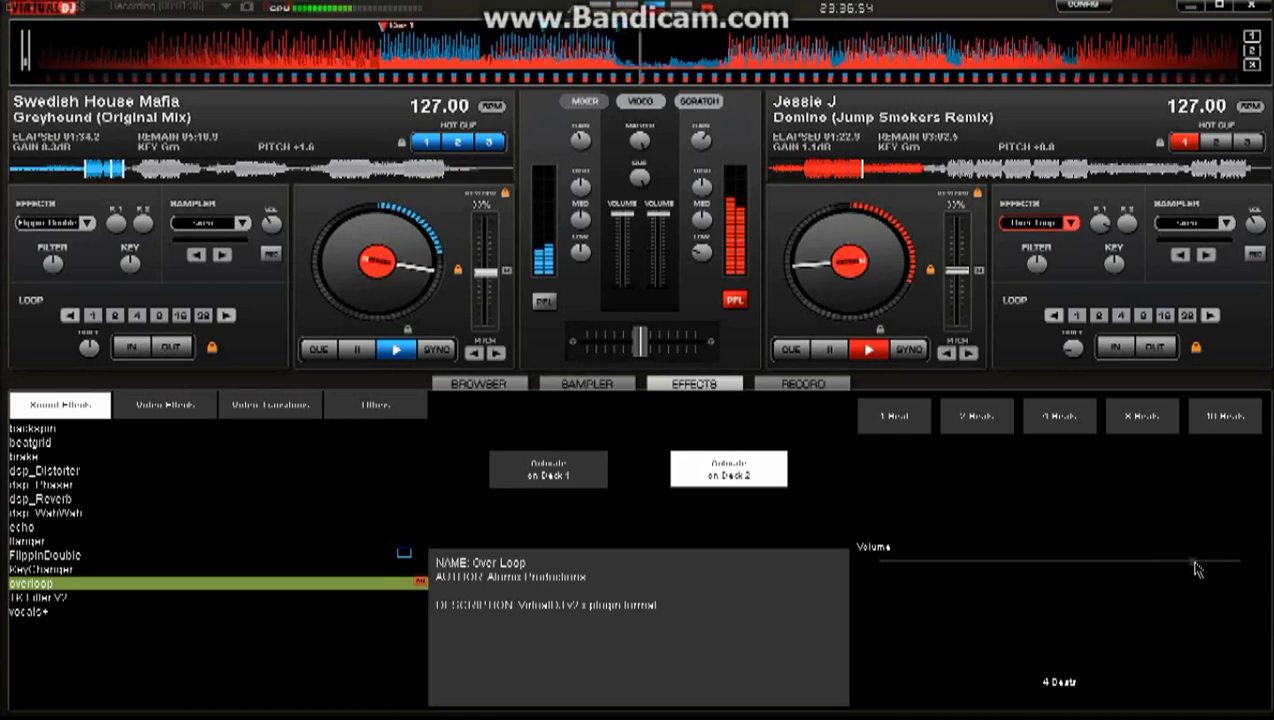
- Step deck 2's overloop length up to 8 and 16 beats, with the effect's volume at maximum
click(1143, 423)
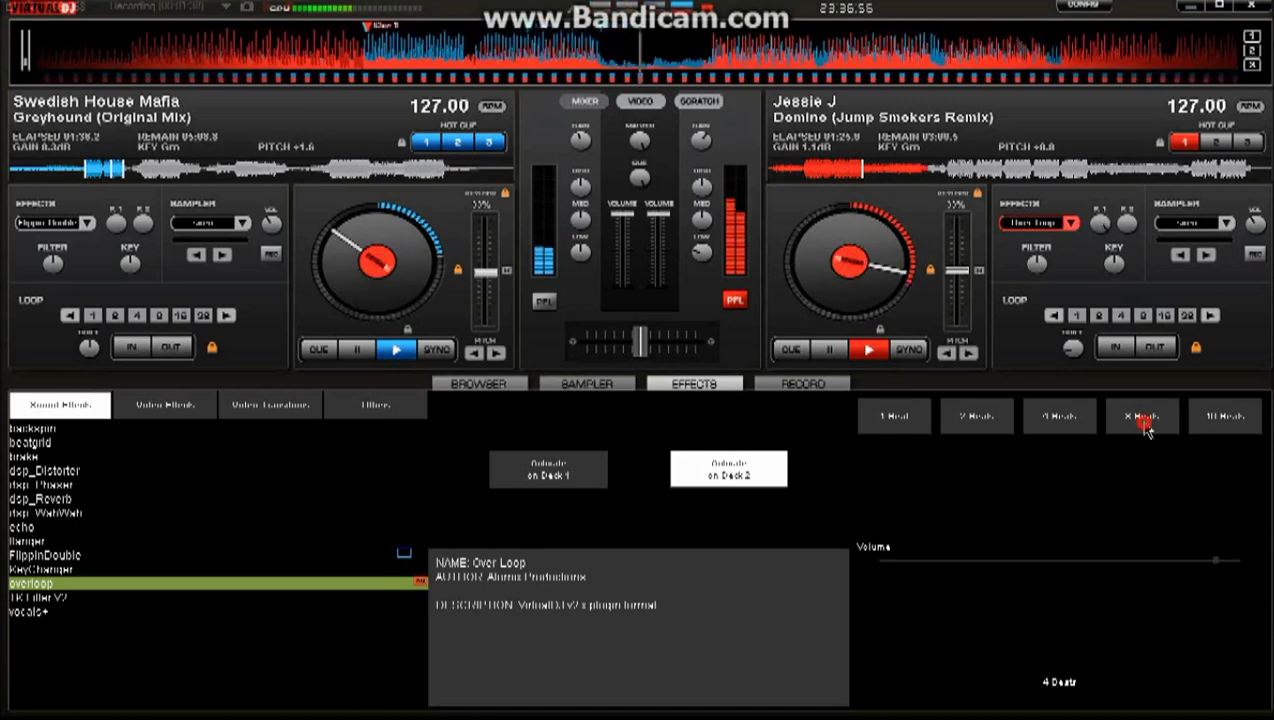
click(1228, 565)
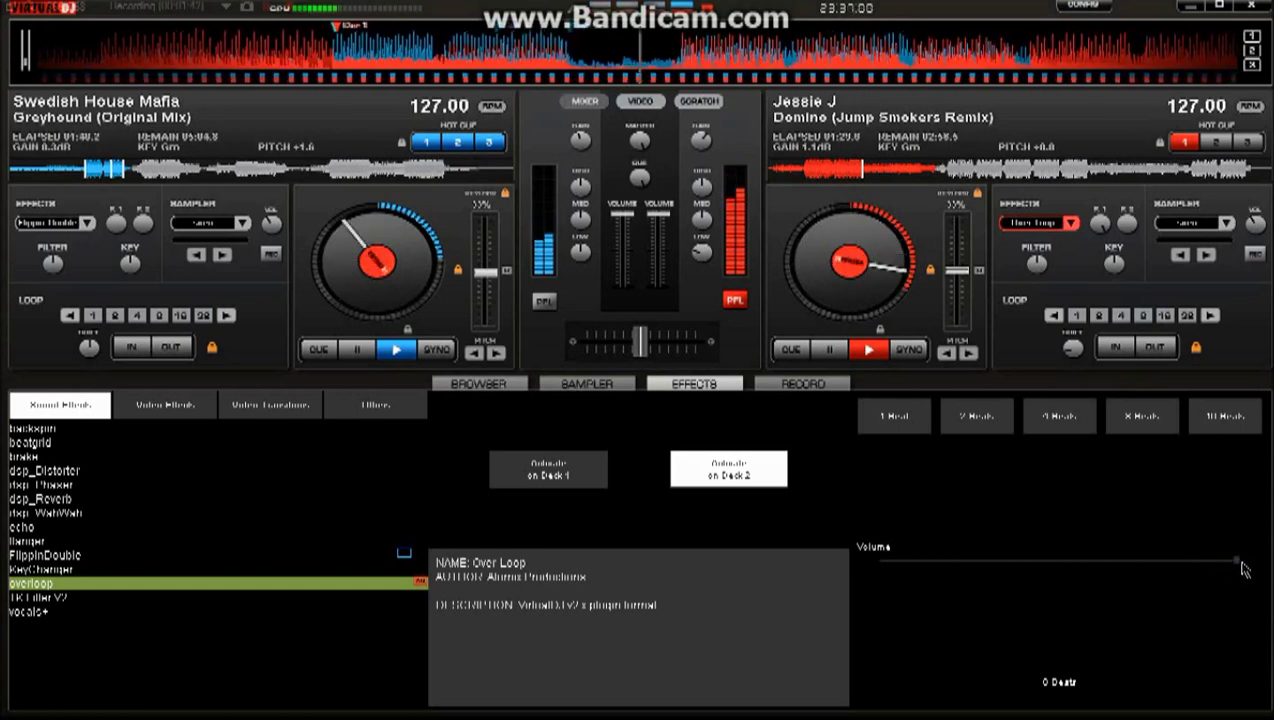
click(1226, 420)
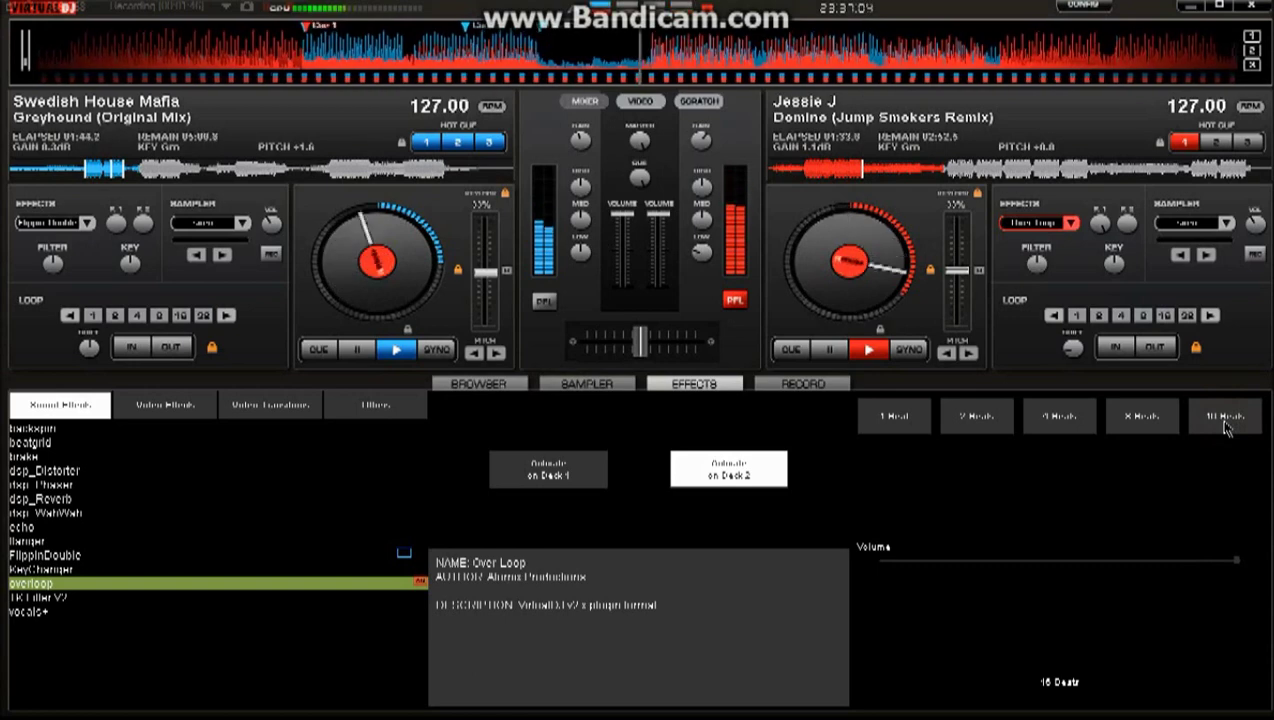
click(1224, 420)
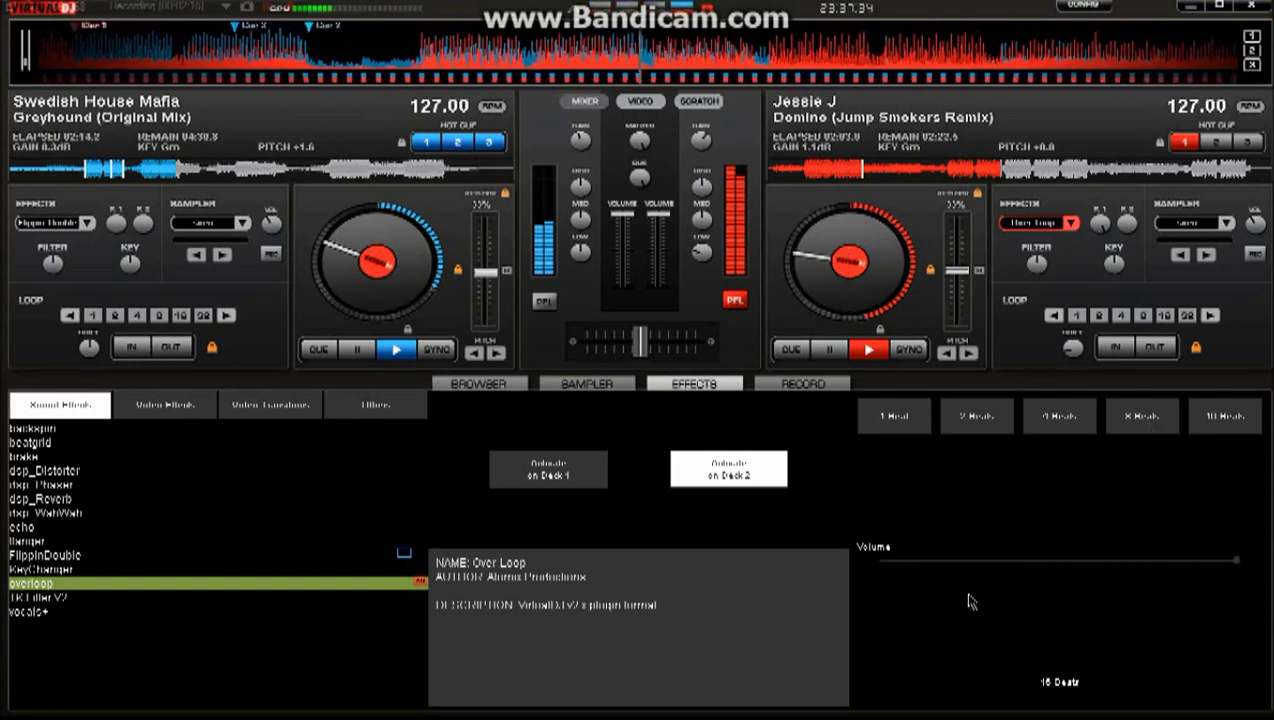
- Fade out the overloop effect at 8 beats, shorten it to 1 beat, and bring it back at 2 beats with about a quarter volume
click(1146, 420)
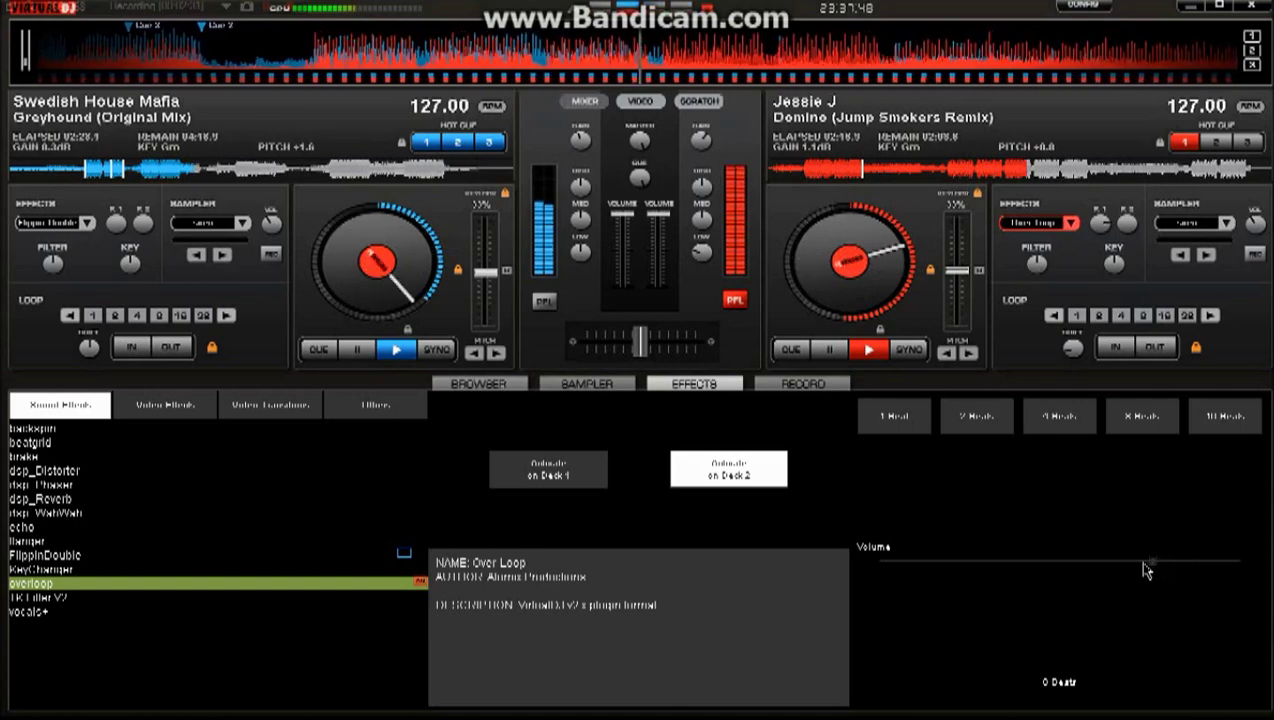
drag(1124, 570, 843, 570)
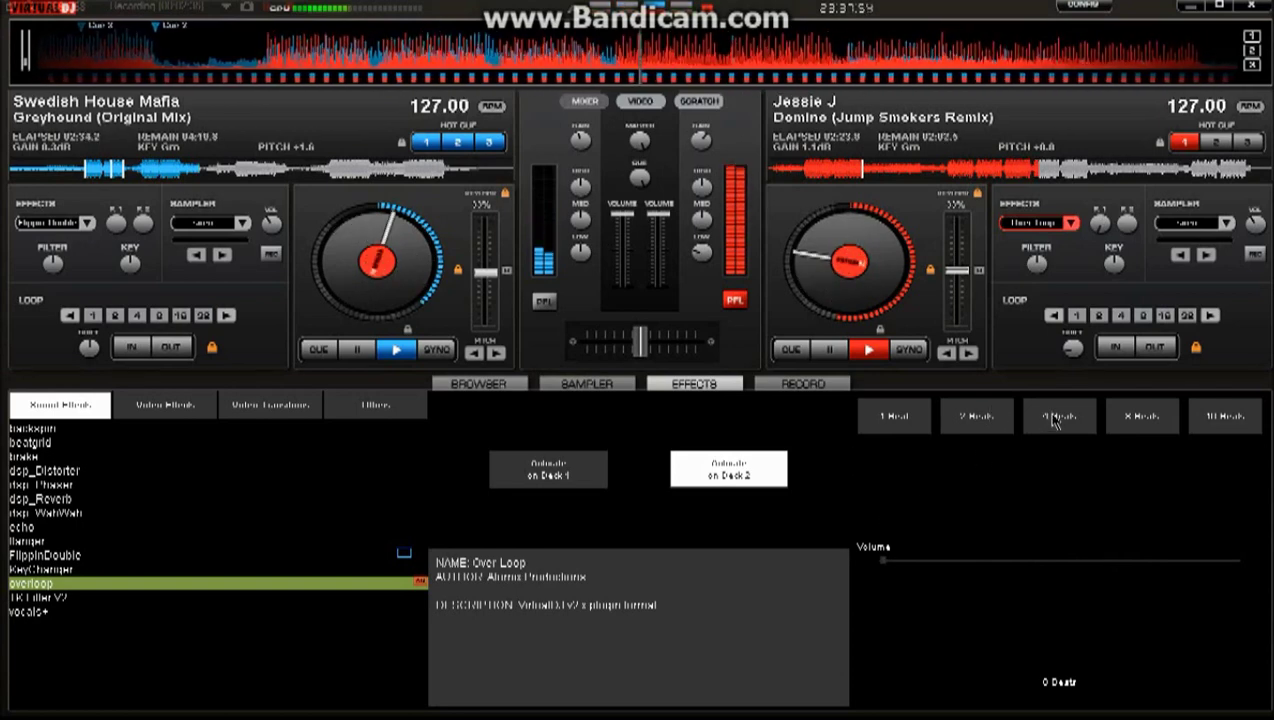
click(976, 423)
click(900, 417)
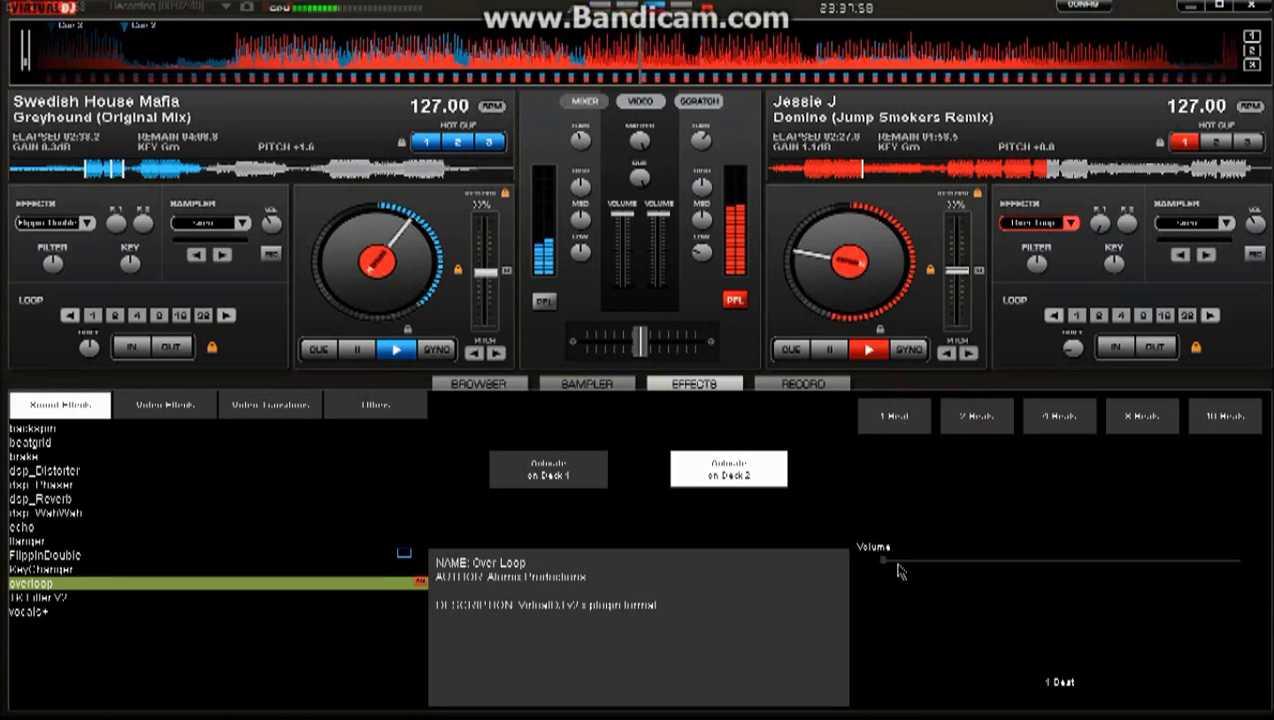
click(975, 417)
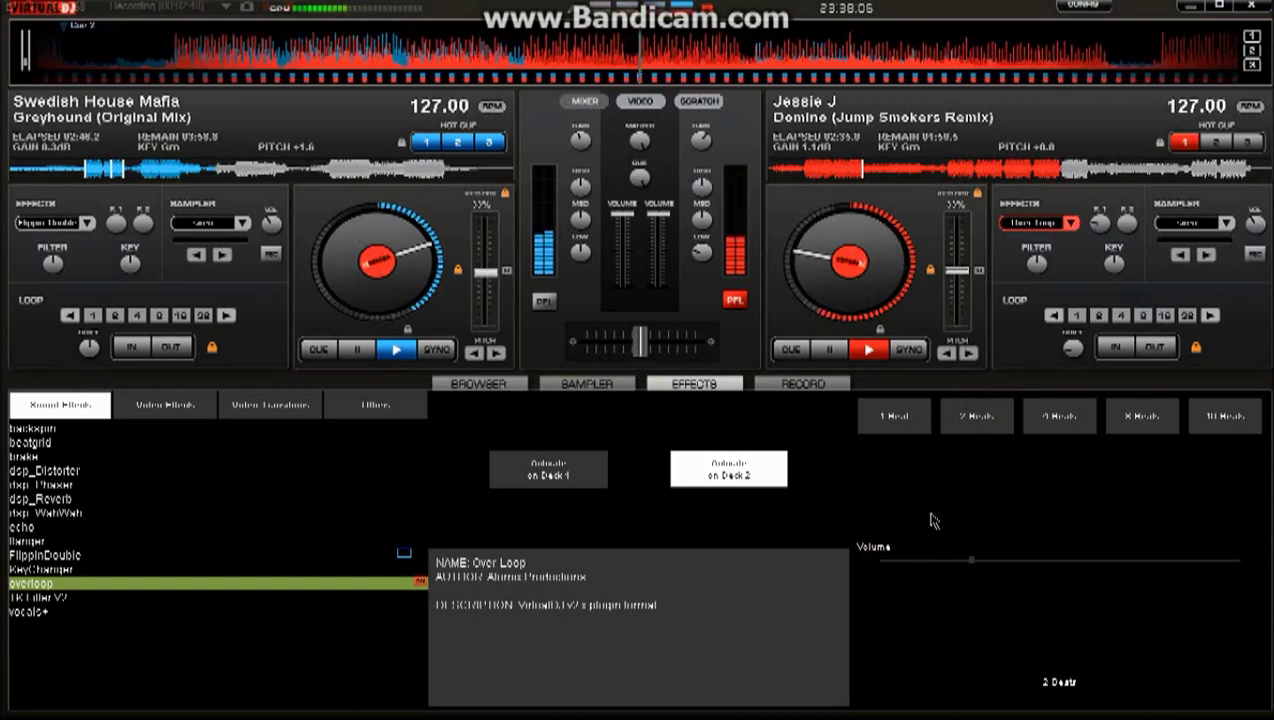
- Turn up deck 2's midrange EQ and raise the overloop effect's volume to just below half
click(704, 221)
click(704, 222)
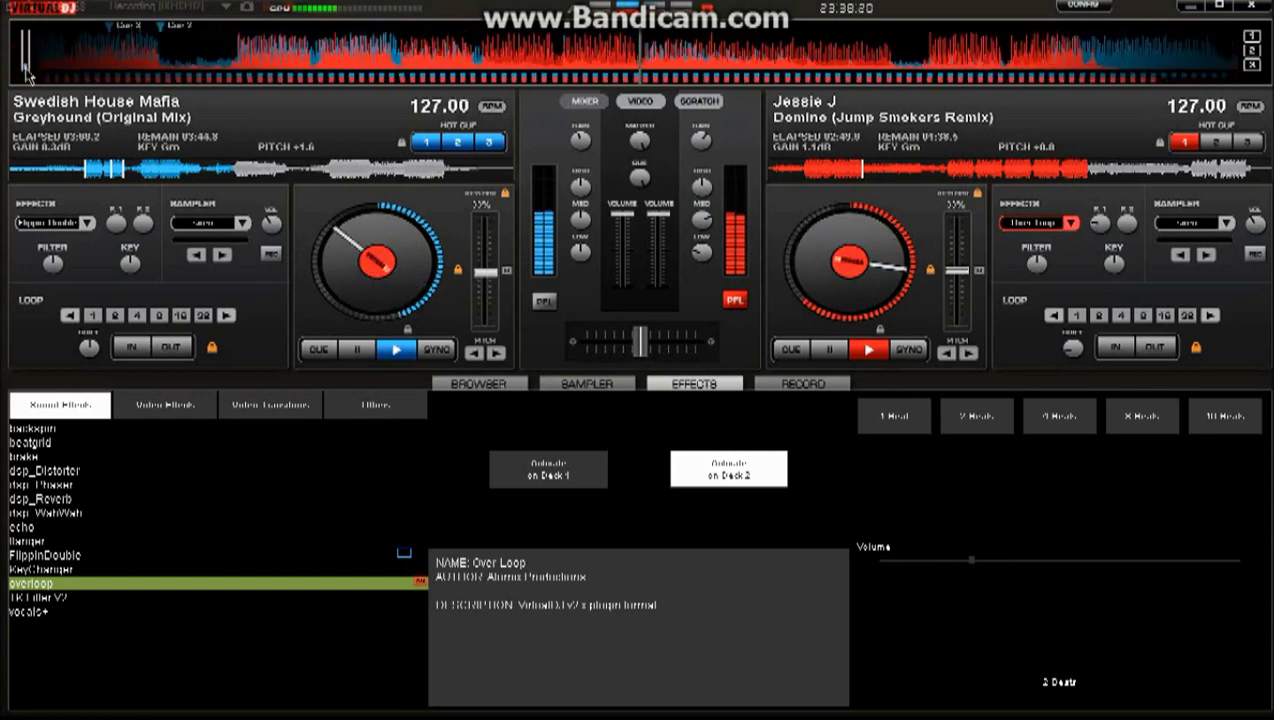
drag(968, 572, 982, 568)
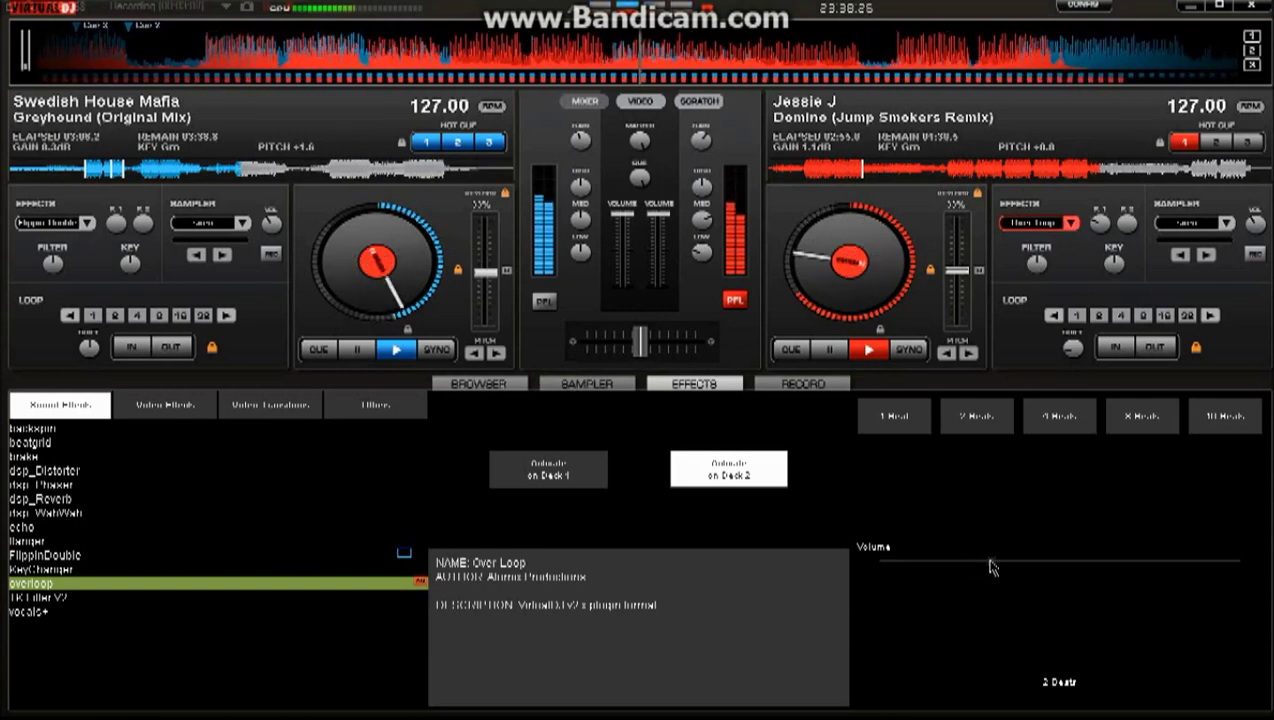
click(990, 567)
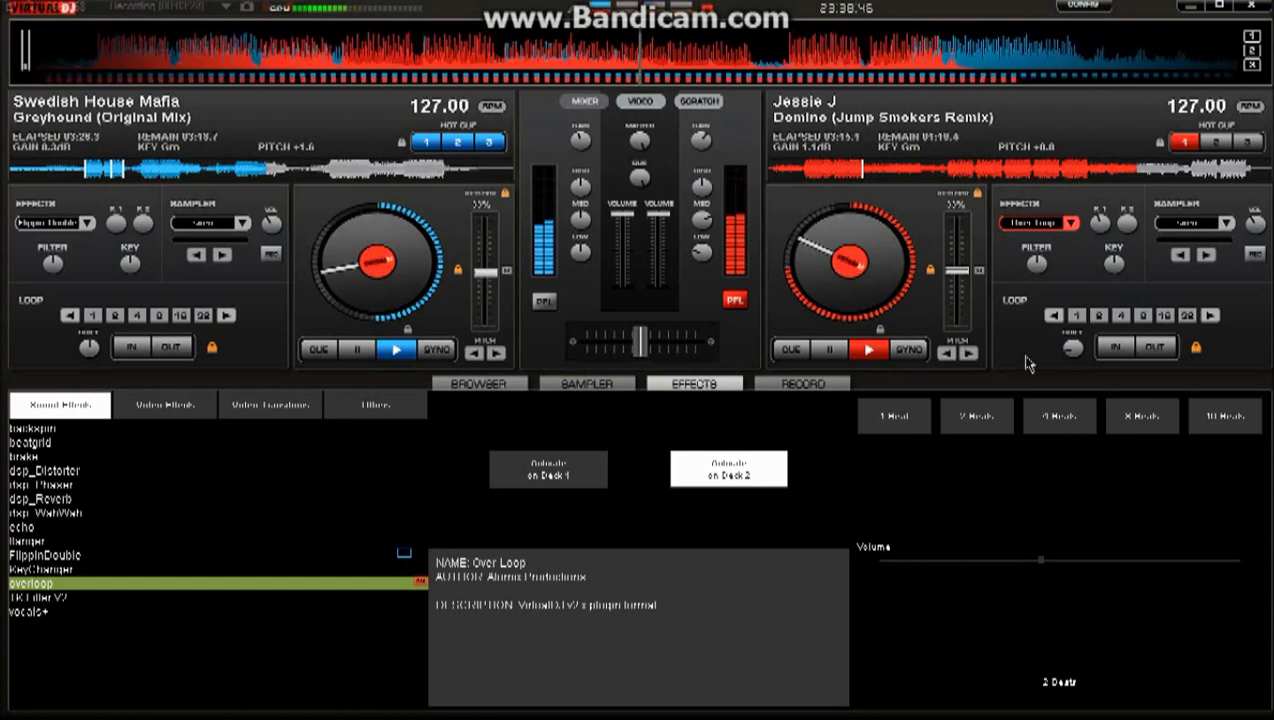
- Loop deck 2 over 32 beats, shorten the loop to 16 beats, and exit it with the overloop volume near maximum
click(1194, 315)
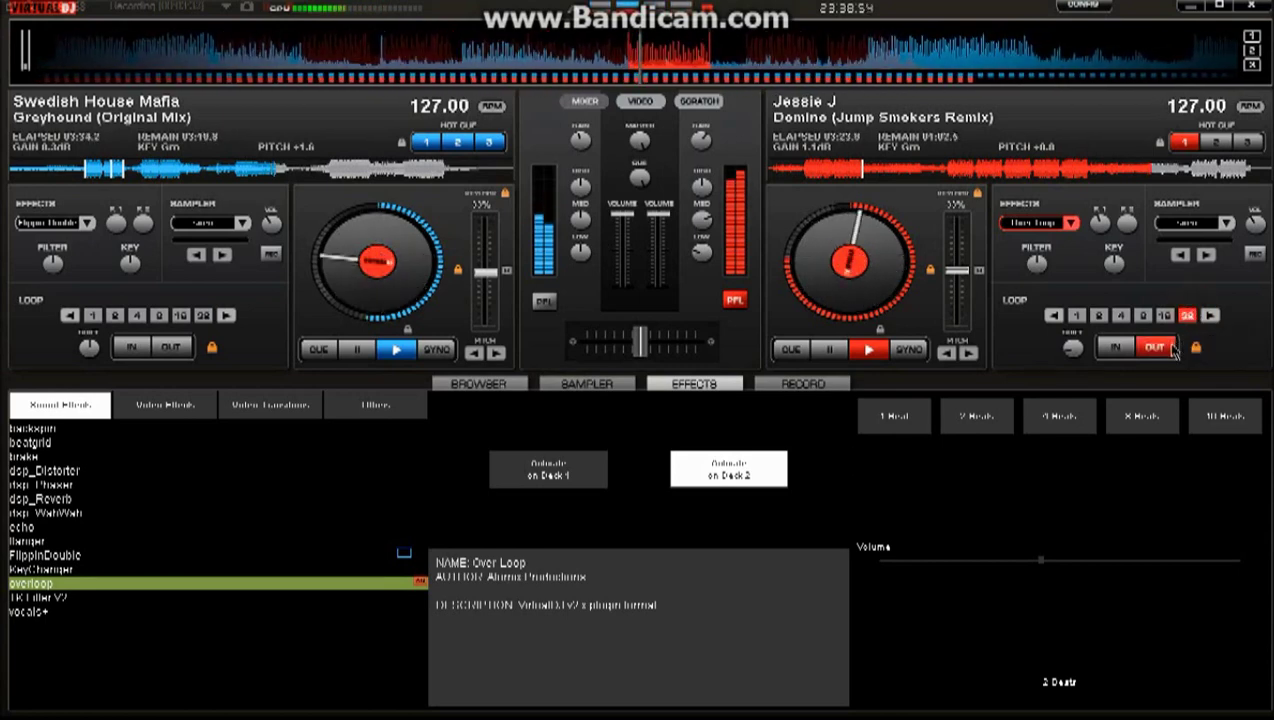
click(1165, 315)
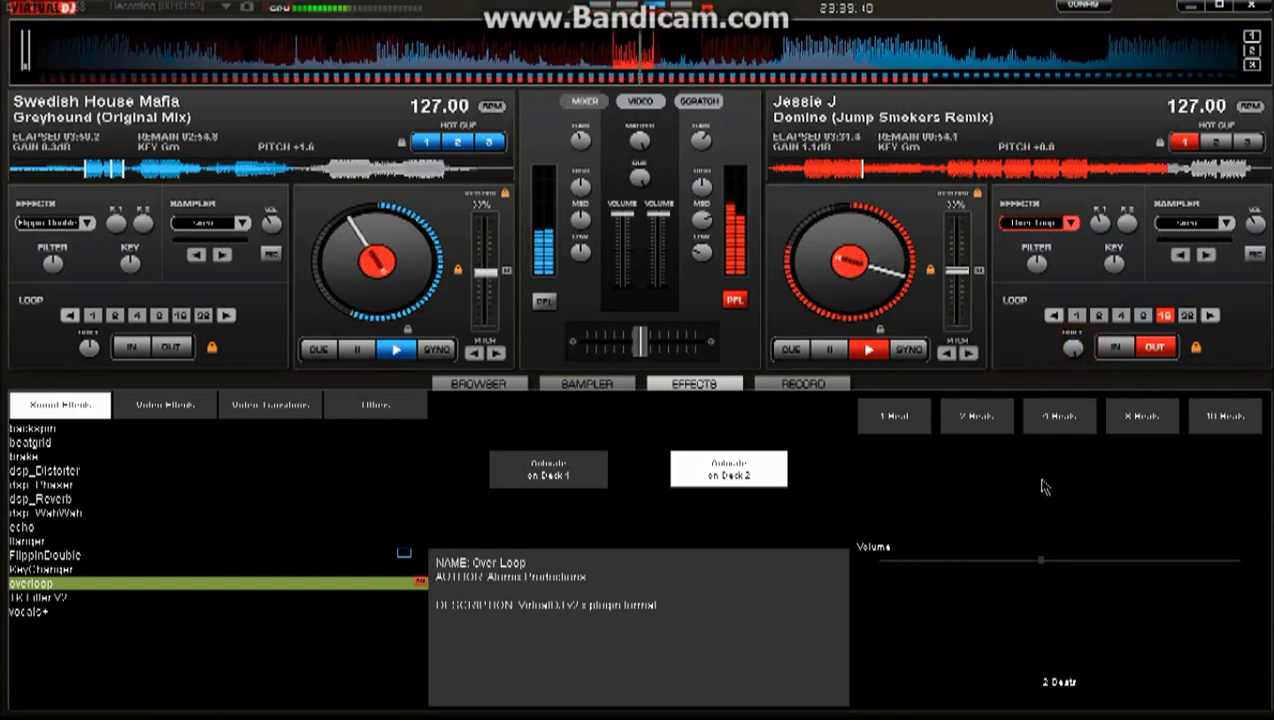
drag(1041, 560, 1195, 575)
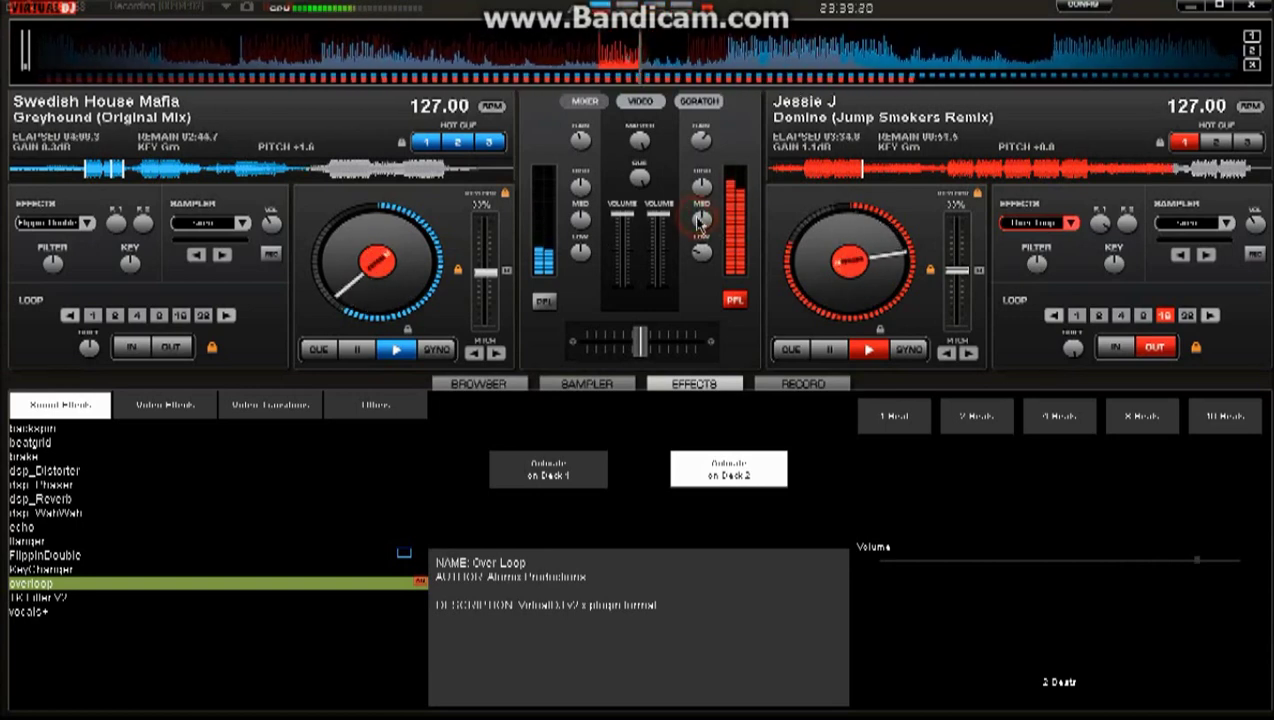
click(1168, 347)
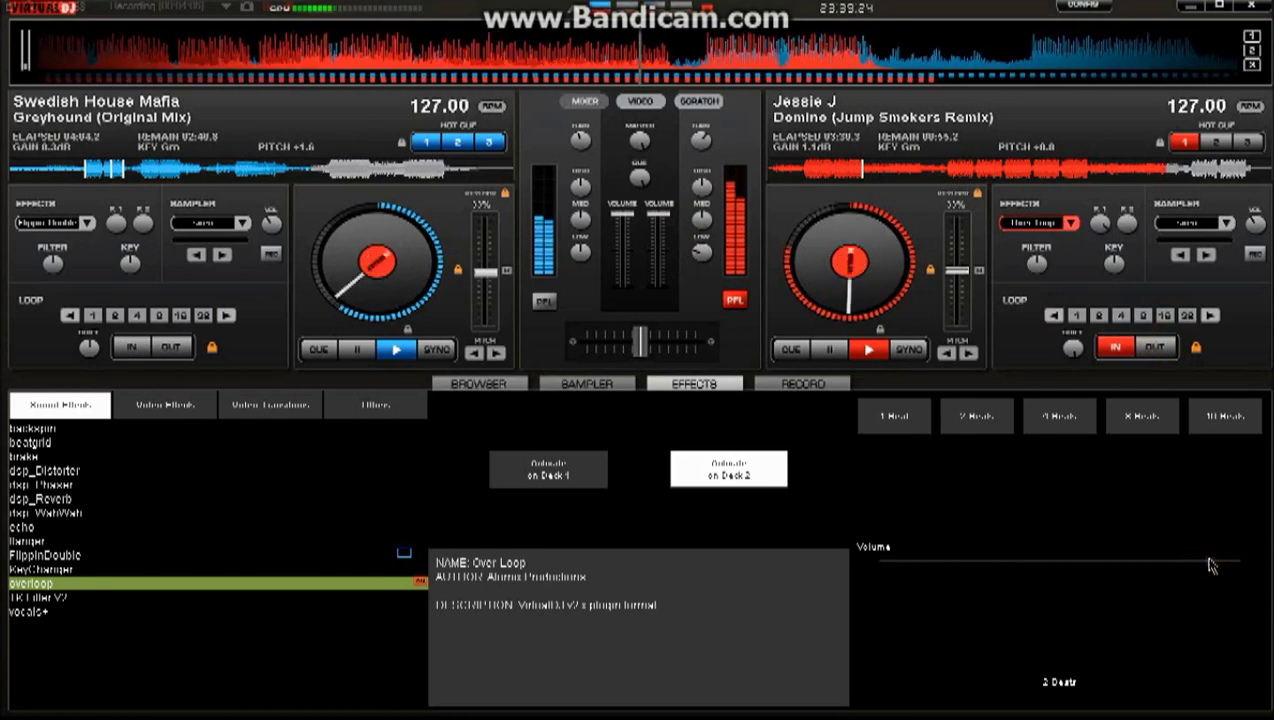
- Set the overloop effect to maximum volume and 16 beats, and start a 32-beat loop on deck 2
drag(1222, 566, 1262, 566)
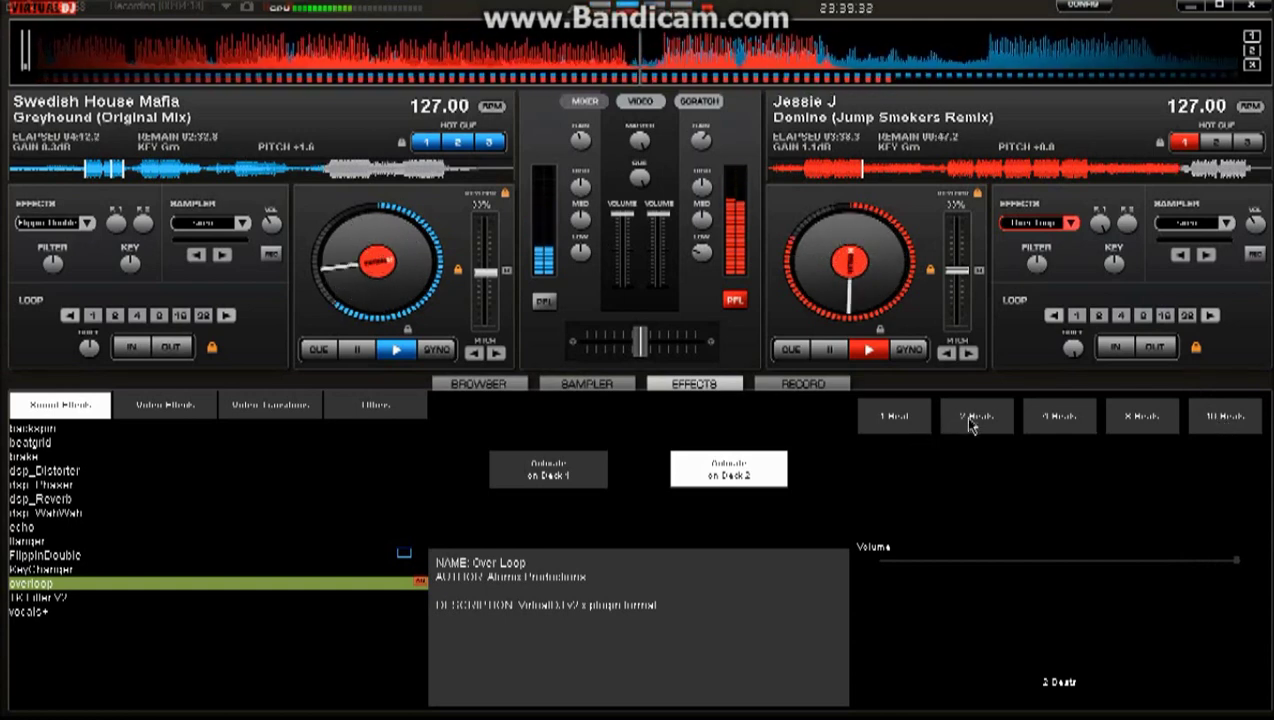
click(1238, 418)
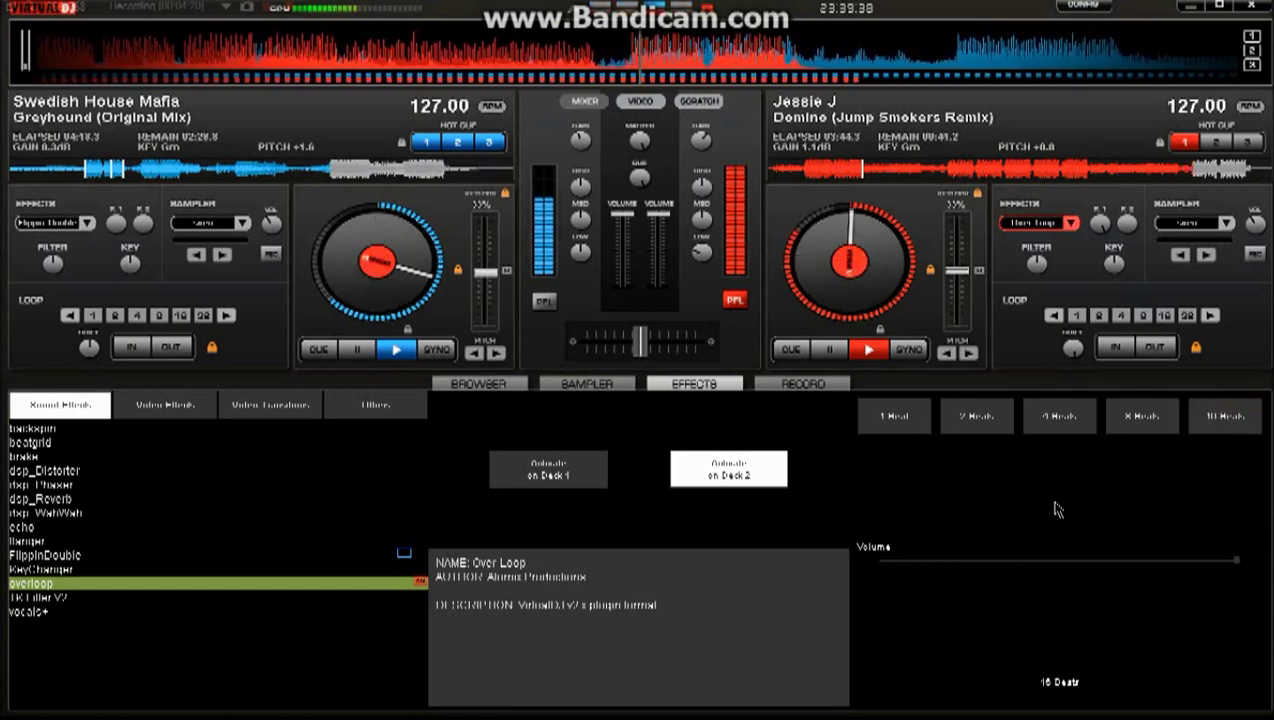
click(1188, 316)
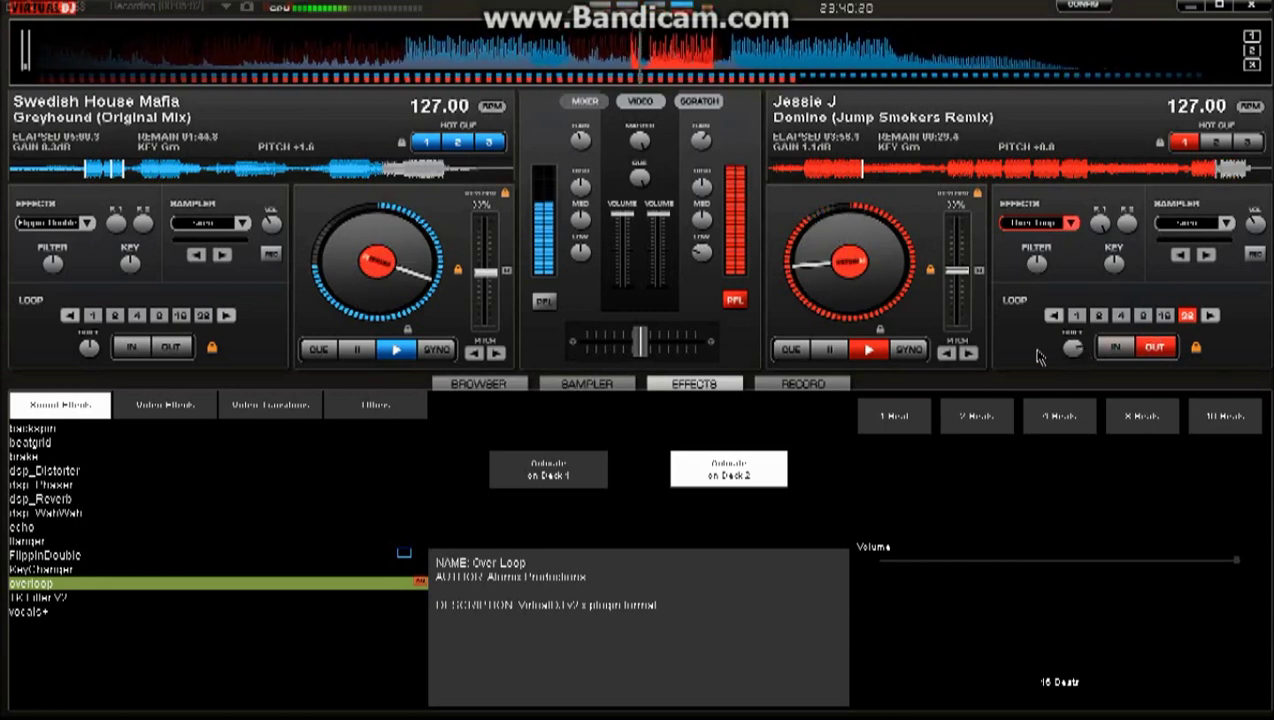
- Halve deck 2's loop to 16 beats and switch the beatgrid effect on and off repeatedly on that deck
click(34, 444)
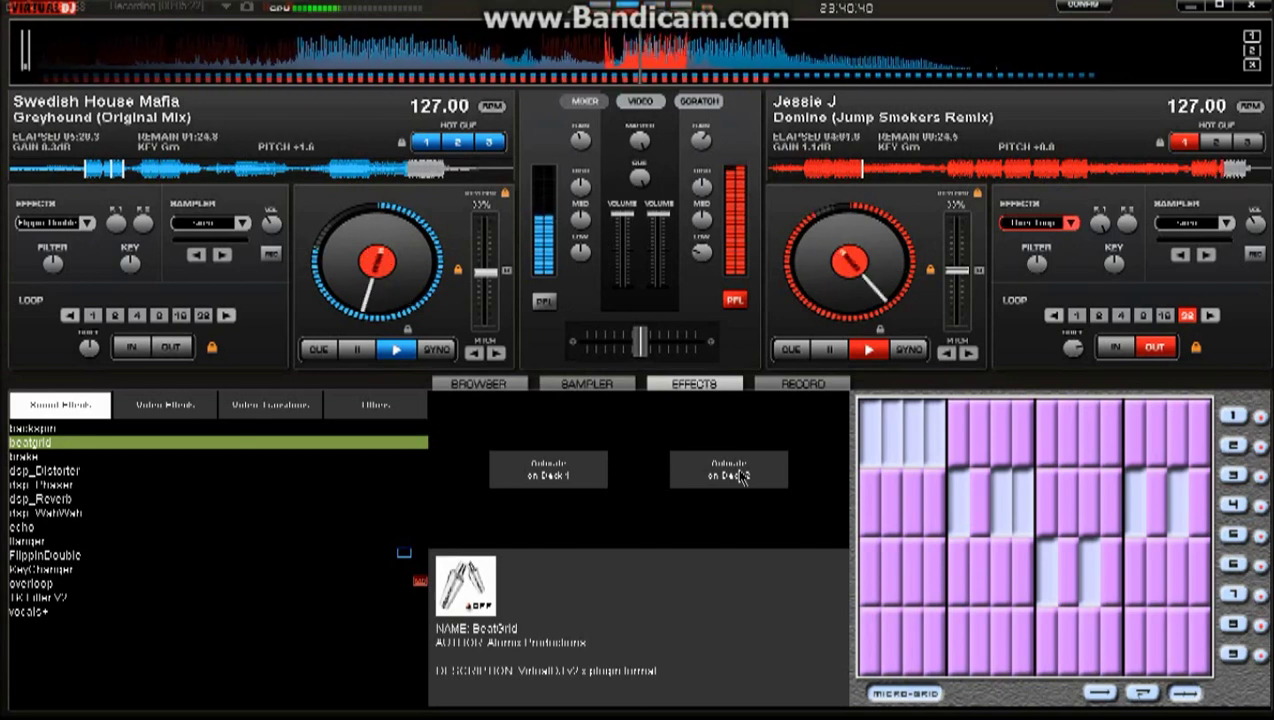
click(1052, 316)
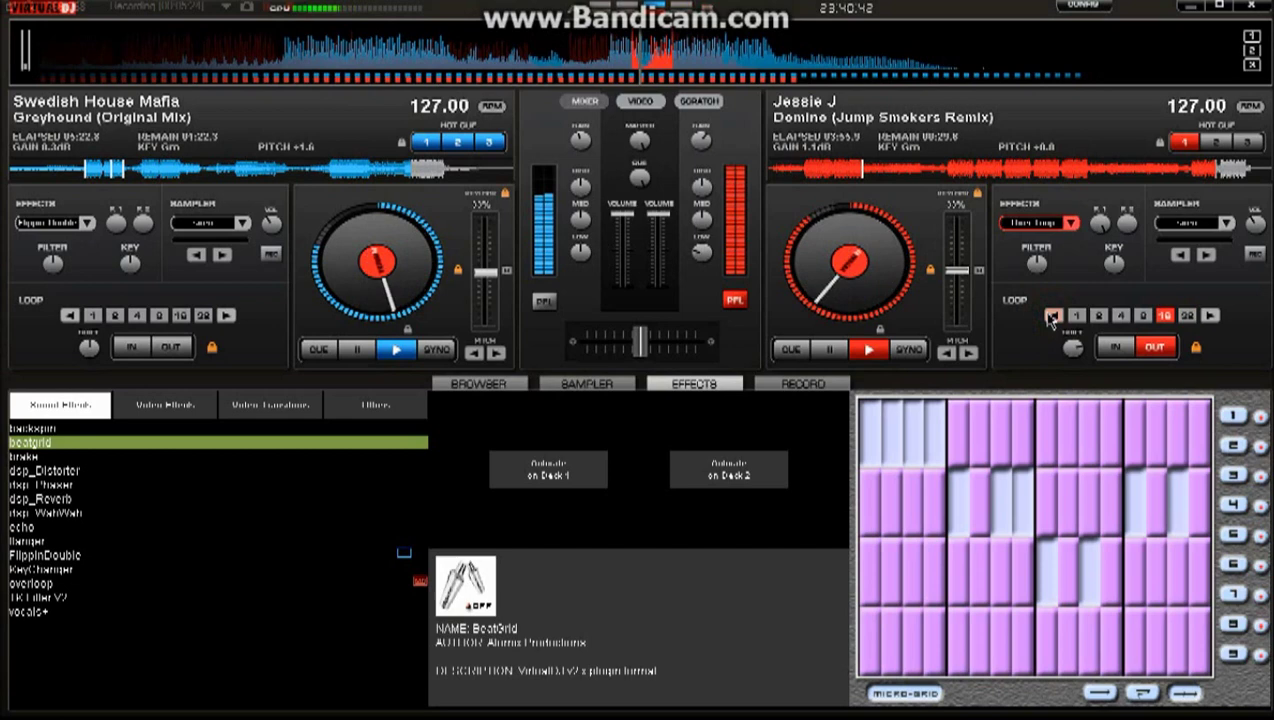
click(733, 476)
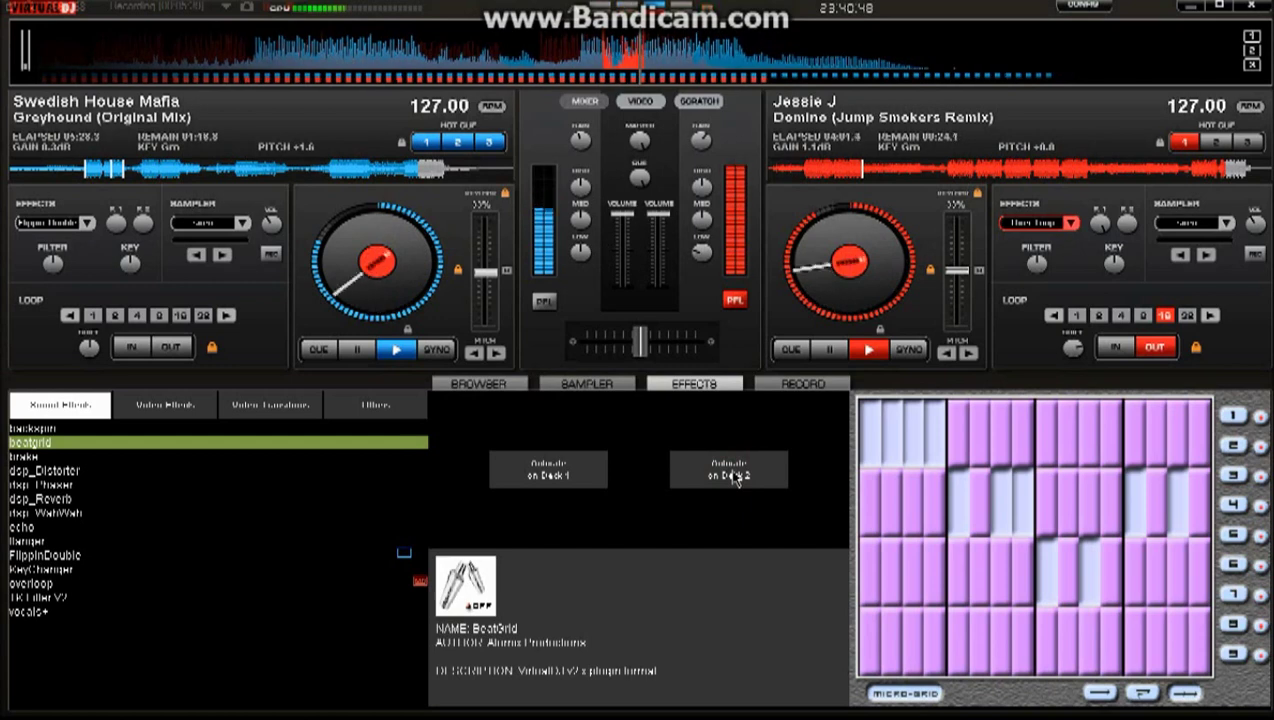
click(733, 476)
click(733, 476)
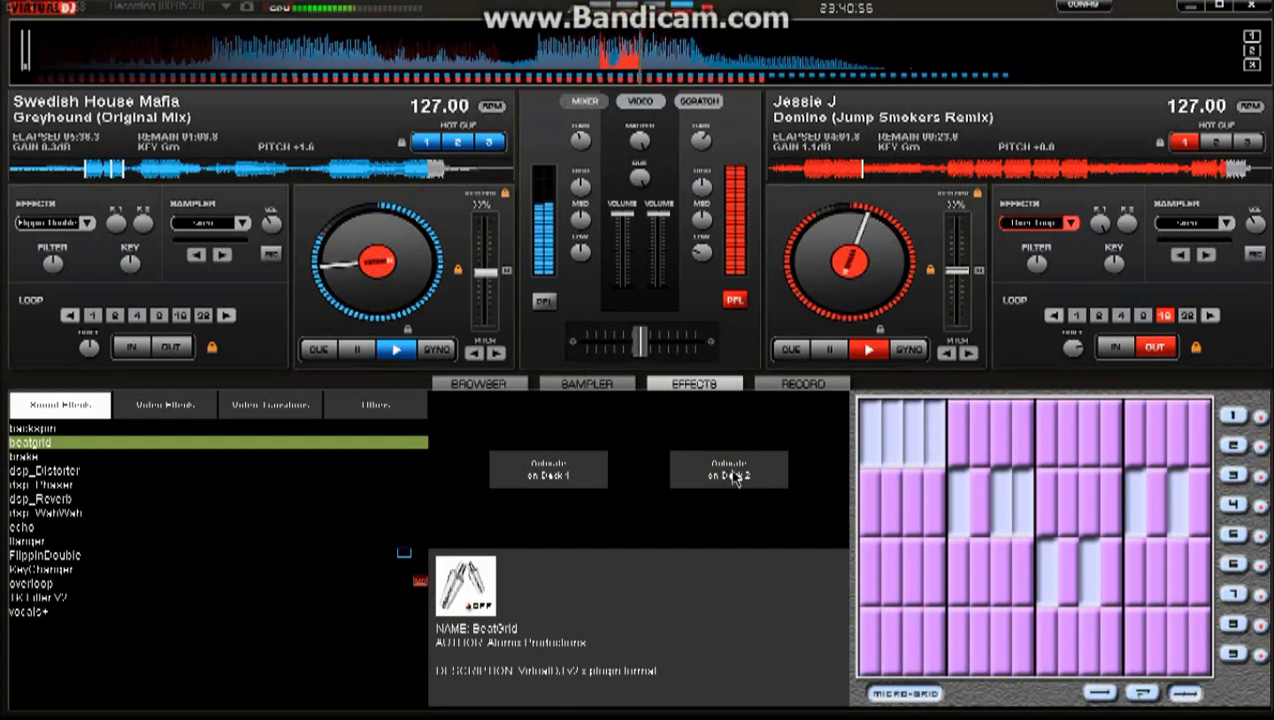
click(733, 476)
click(733, 476)
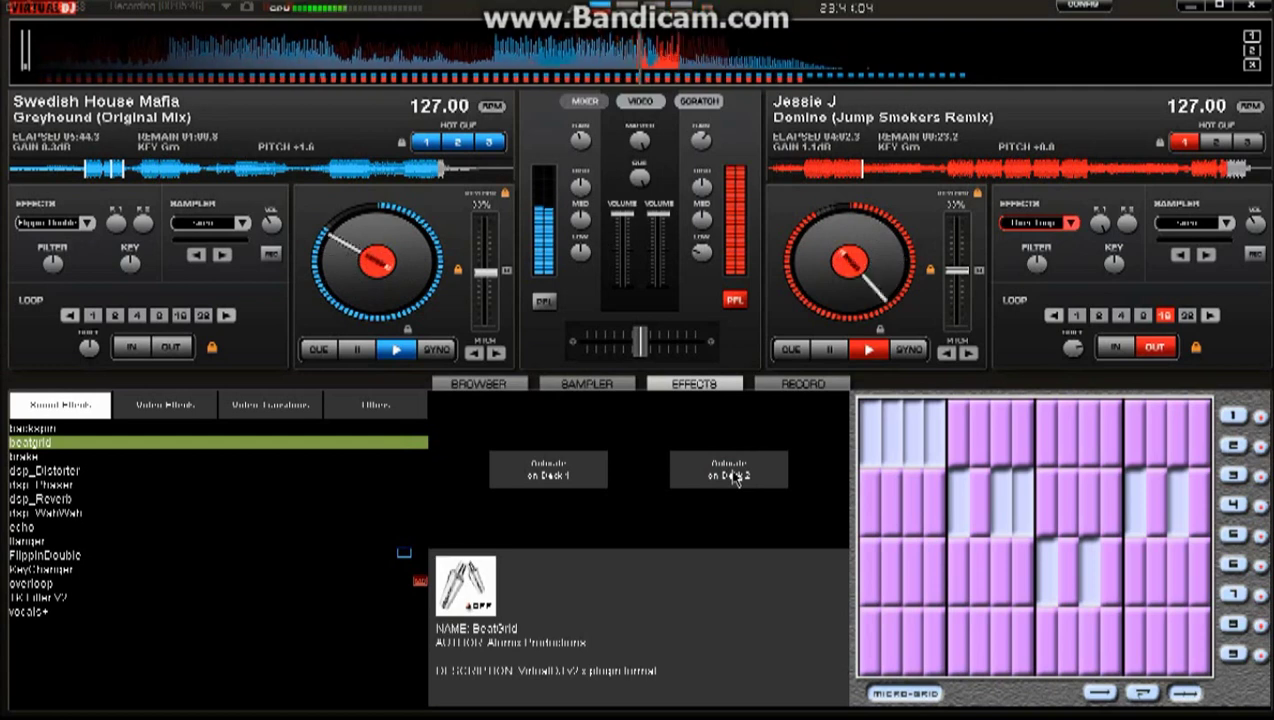
click(735, 477)
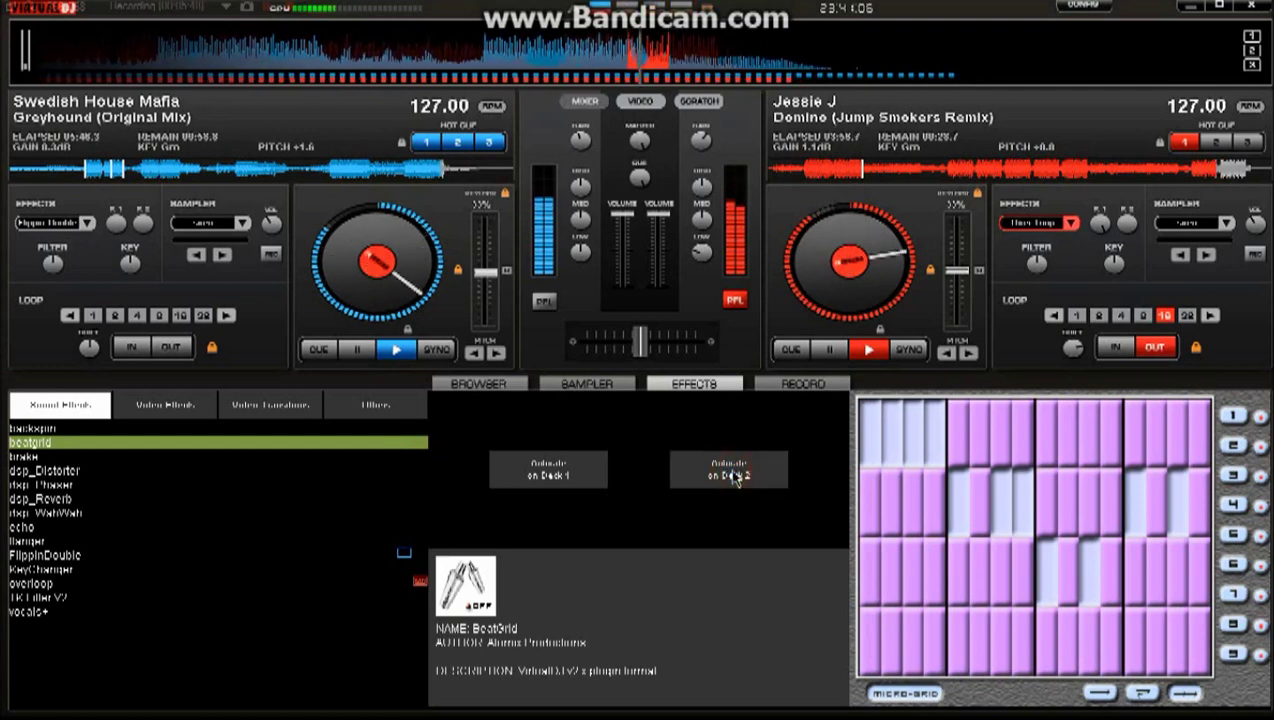
click(735, 477)
click(735, 477)
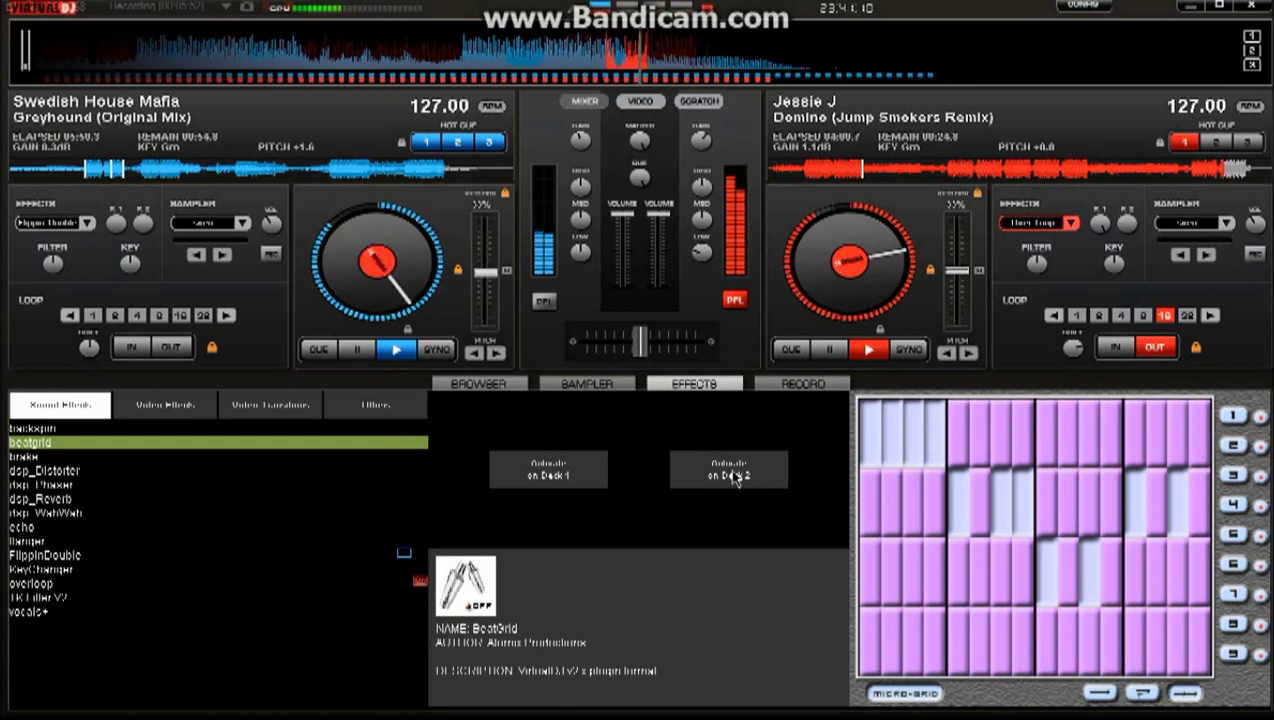
click(735, 477)
click(735, 477)
click(735, 477)
click(735, 477)
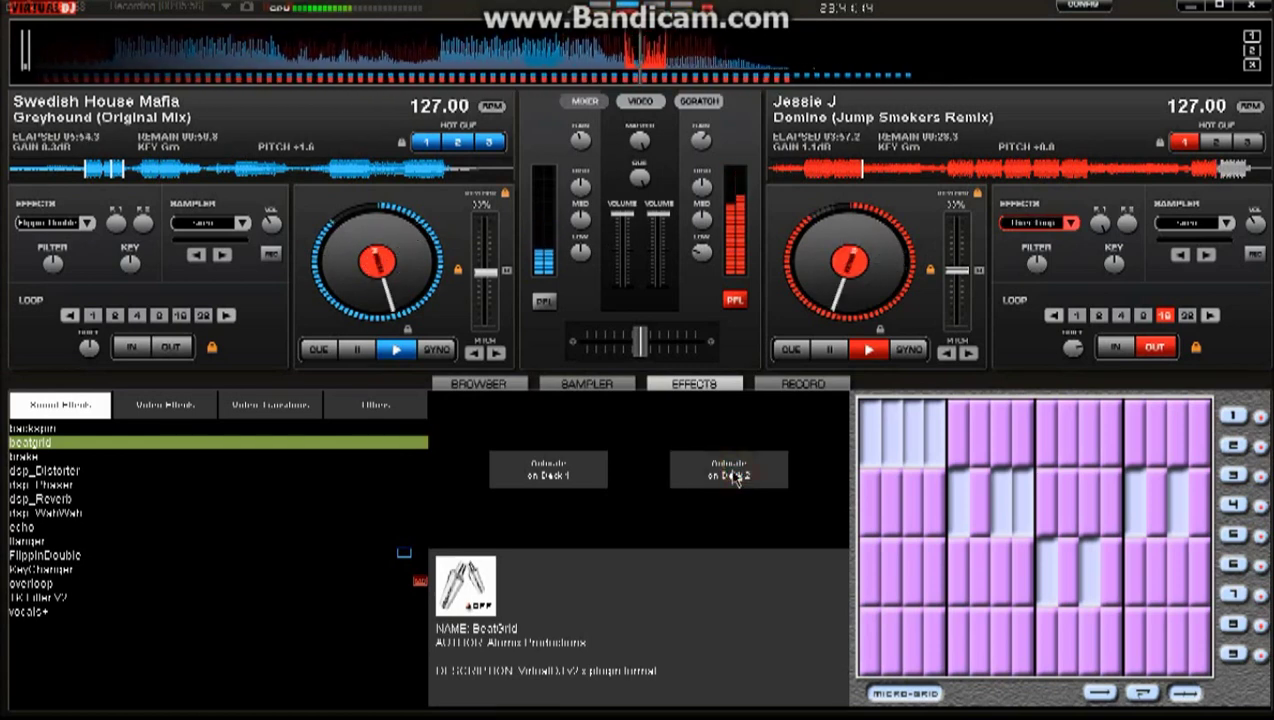
click(735, 477)
click(735, 477)
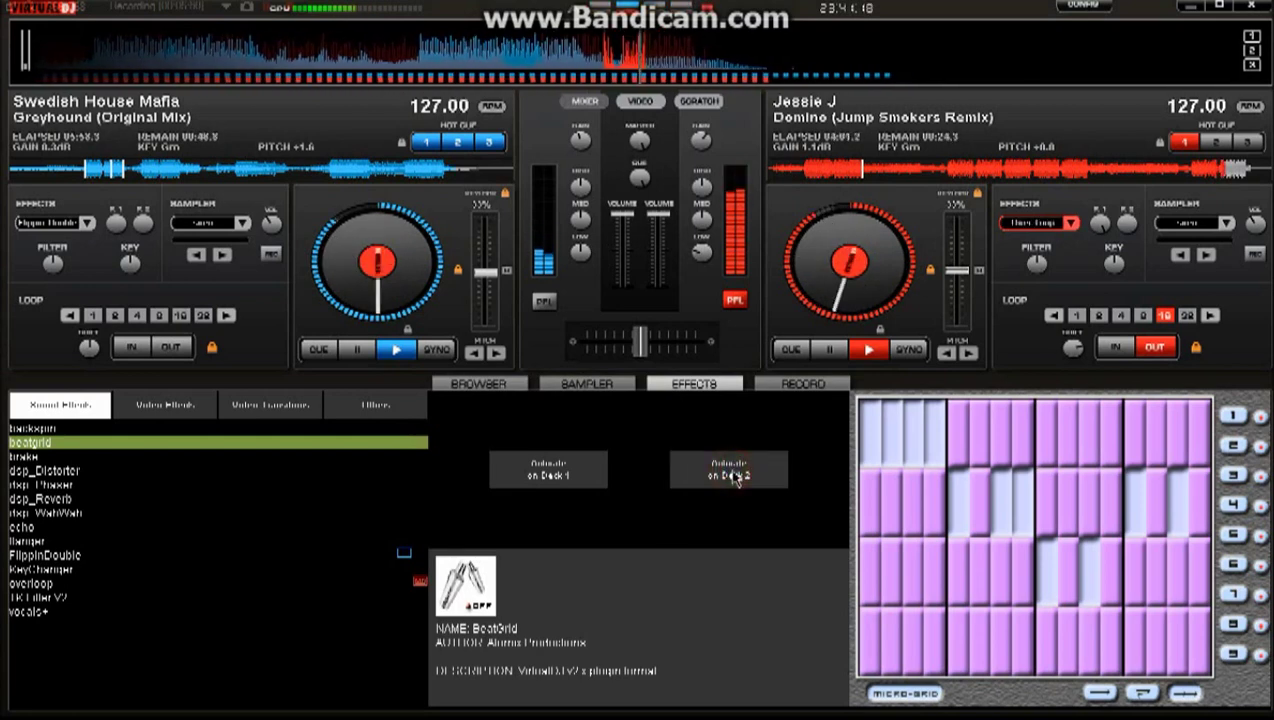
- Switch the beatgrid effect on and off in quick succession on deck 2 with the deck at full volume
click(735, 477)
click(735, 477)
click(735, 477)
click(735, 477)
click(735, 477)
click(735, 477)
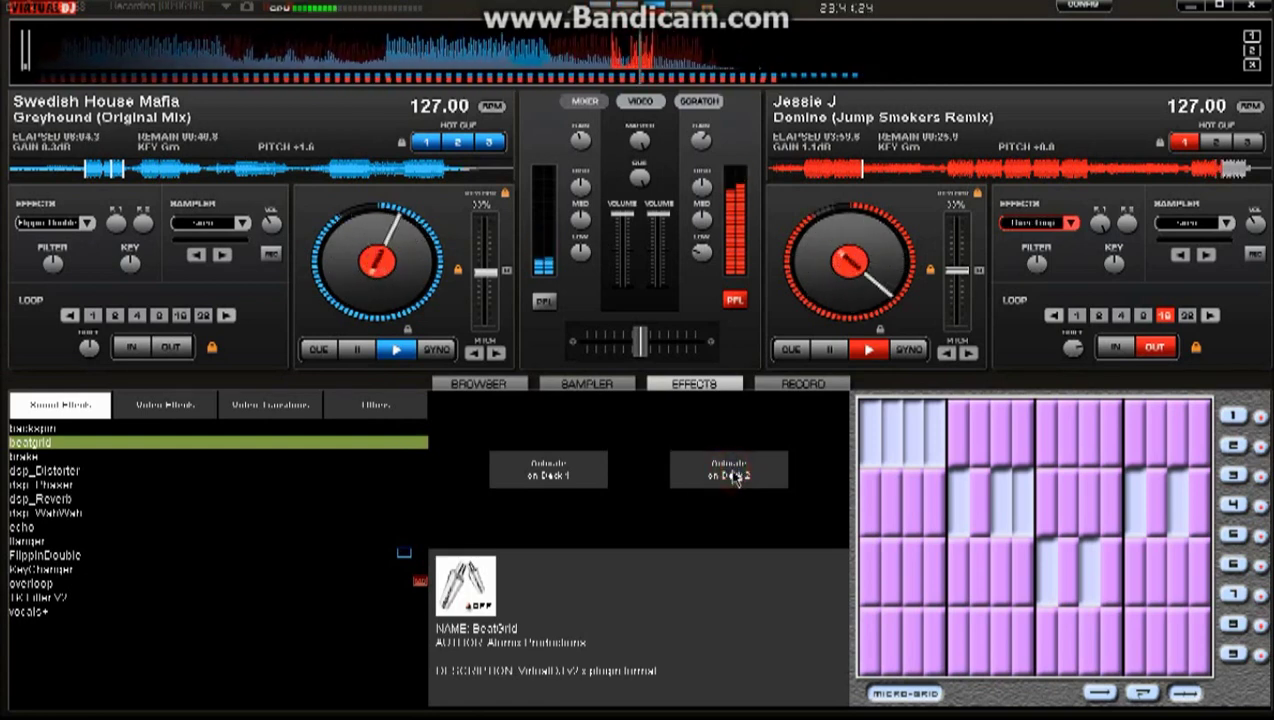
- Lower deck 2's volume to just over half and toggle its beatgrid effect on and off during the loop
drag(658, 214, 667, 245)
click(734, 480)
click(734, 480)
click(734, 480)
click(734, 480)
- Reduce deck 2's volume to about a quarter and keep alternating the beatgrid effect on that deck
drag(659, 242, 660, 270)
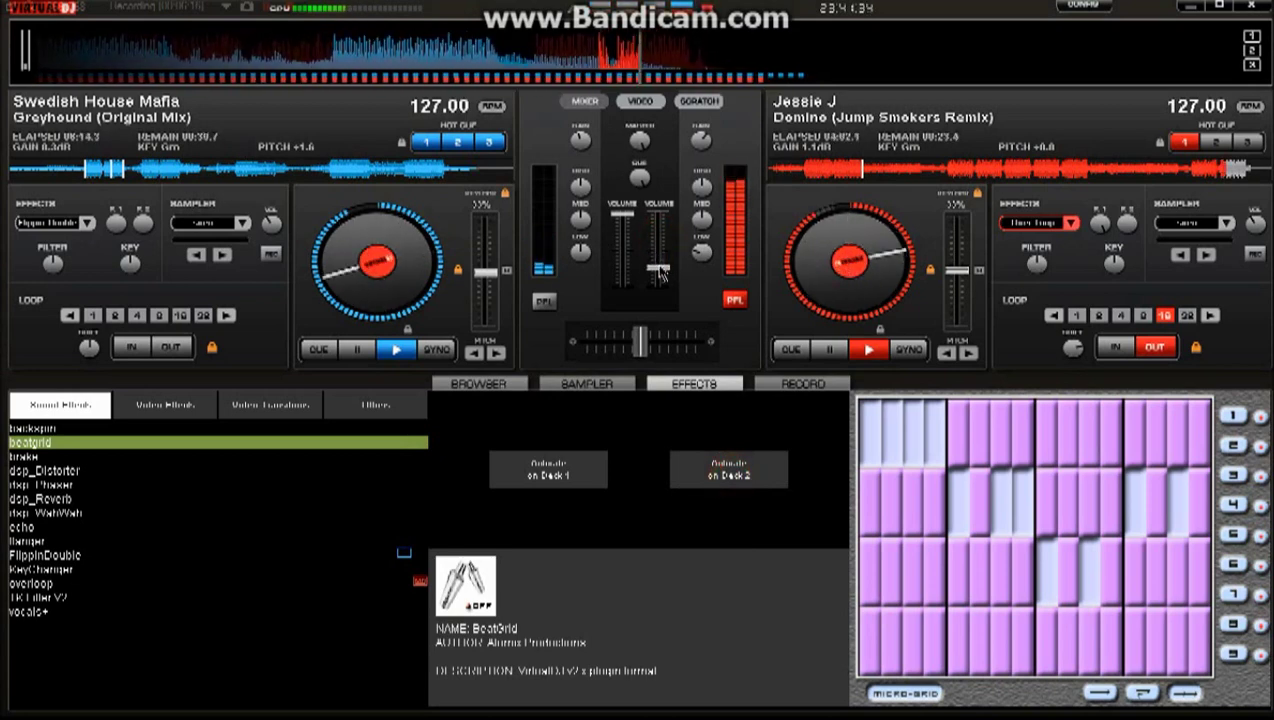
click(741, 478)
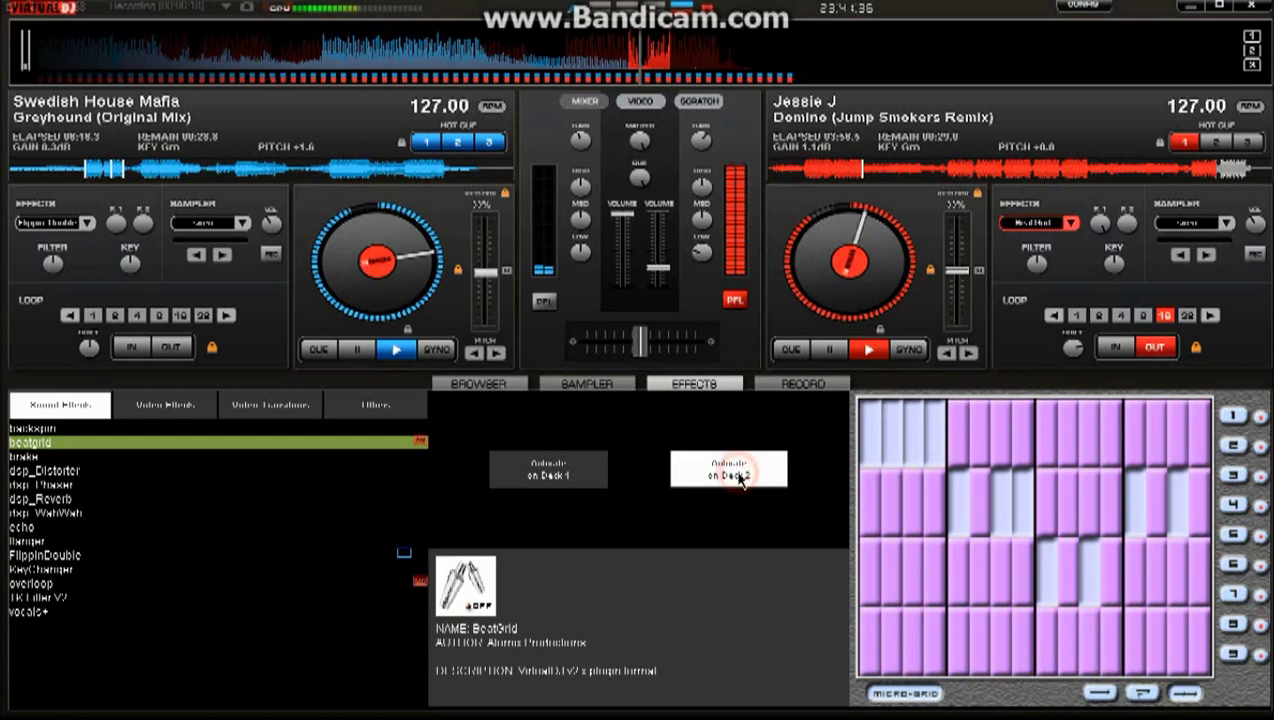
click(741, 478)
click(741, 478)
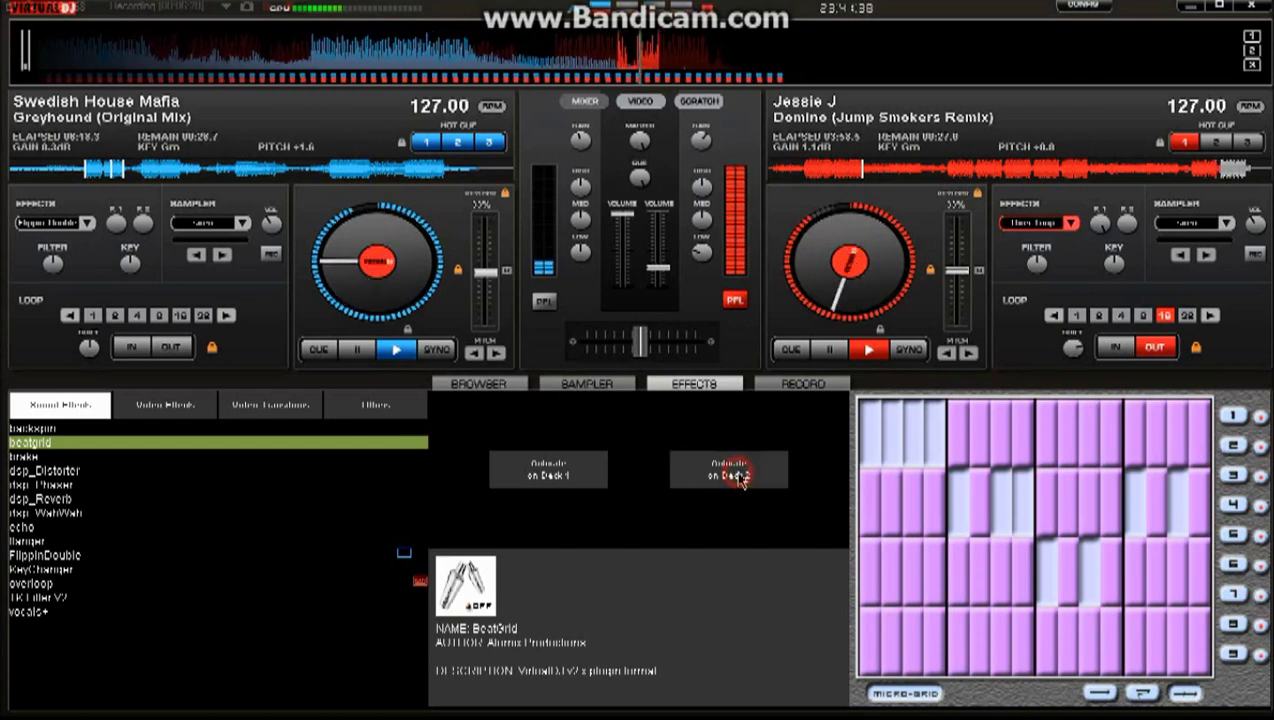
- Fade deck 2's volume out to 0% with further beatgrid toggles, and pause both decks to end the mix
drag(658, 268, 658, 289)
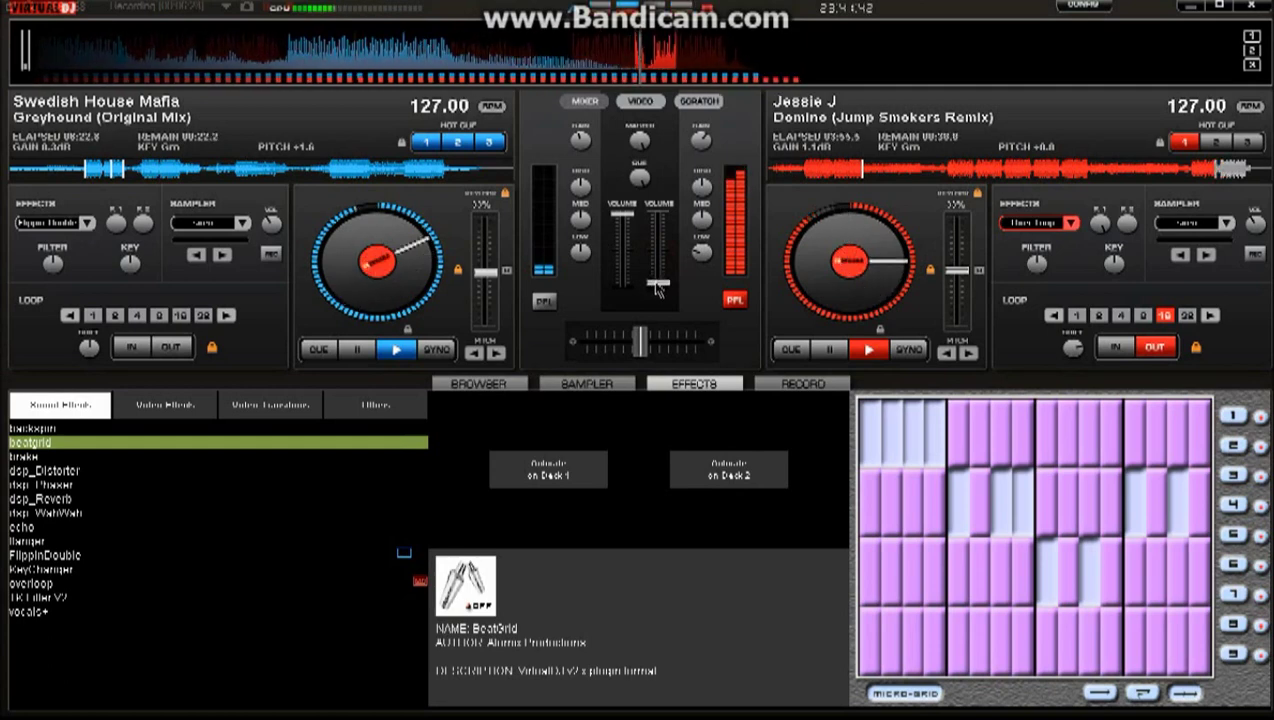
click(738, 478)
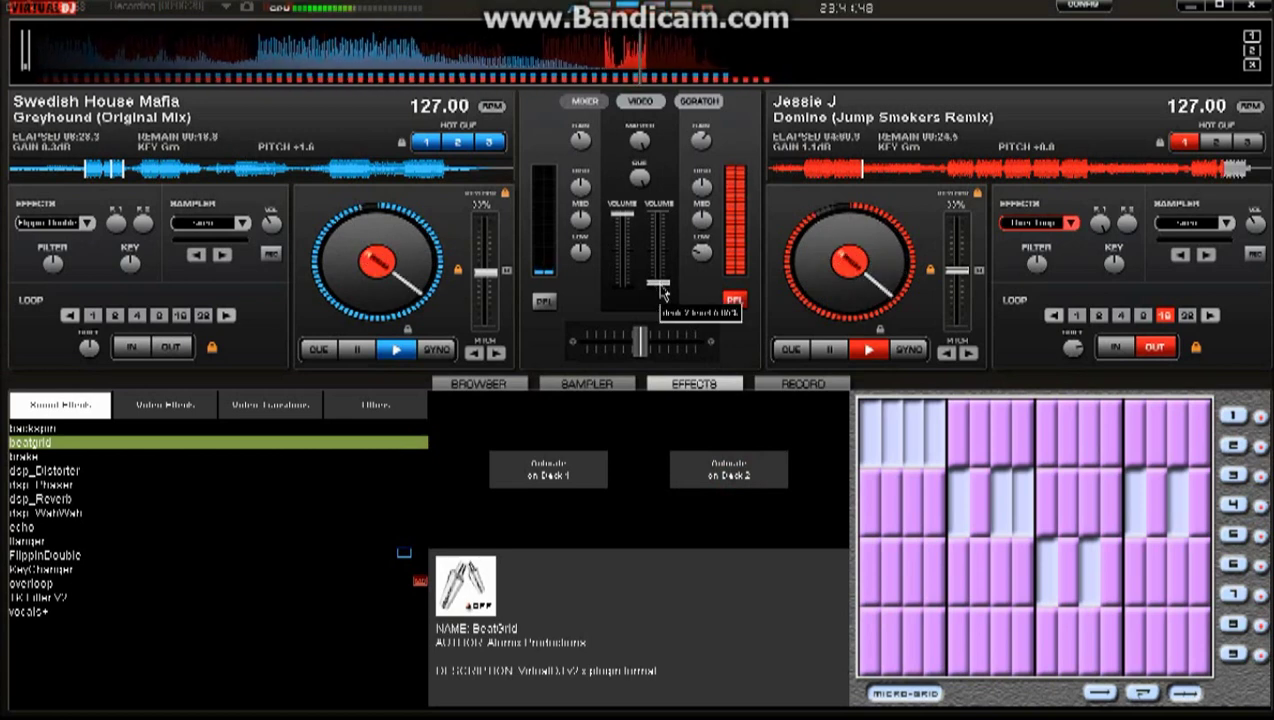
click(757, 474)
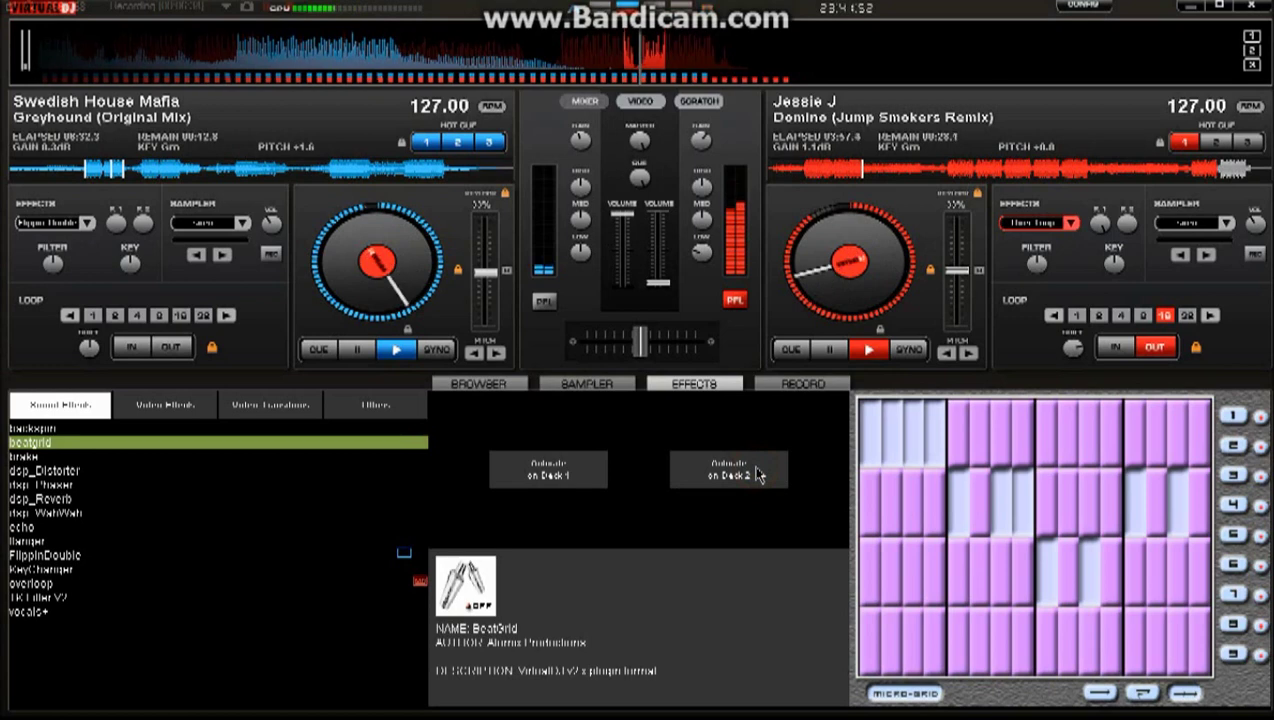
click(757, 474)
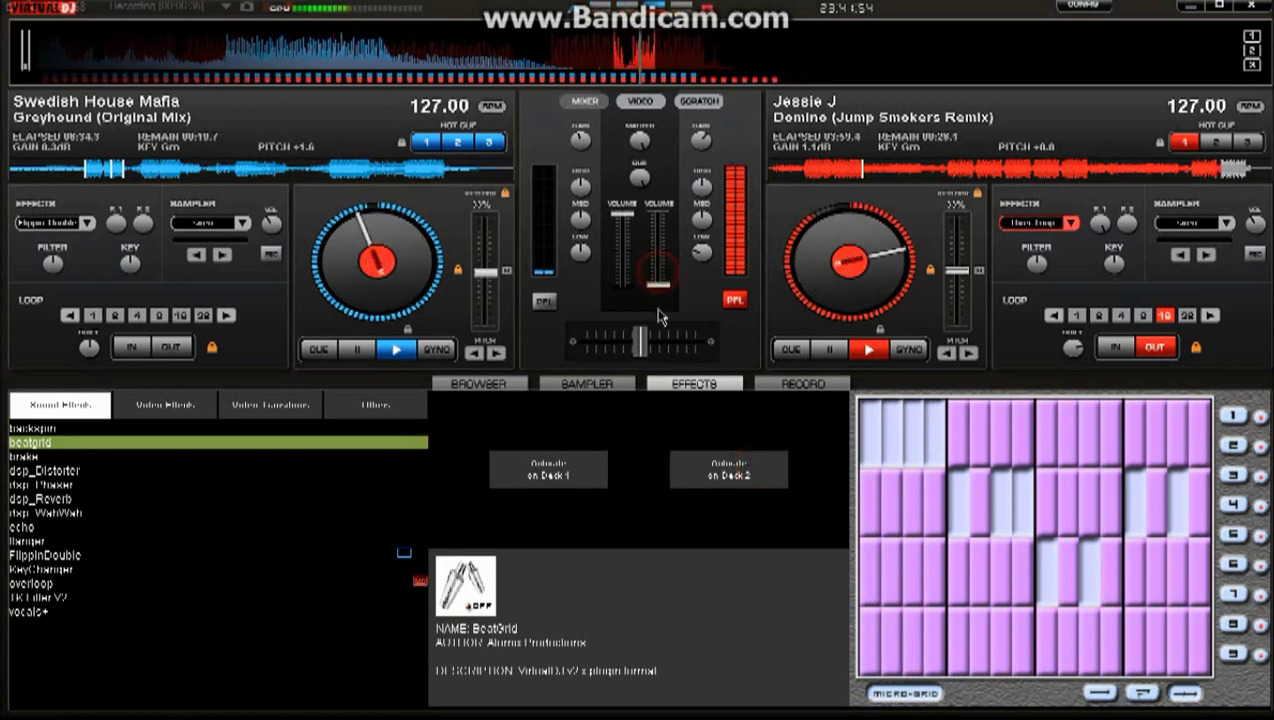
click(826, 351)
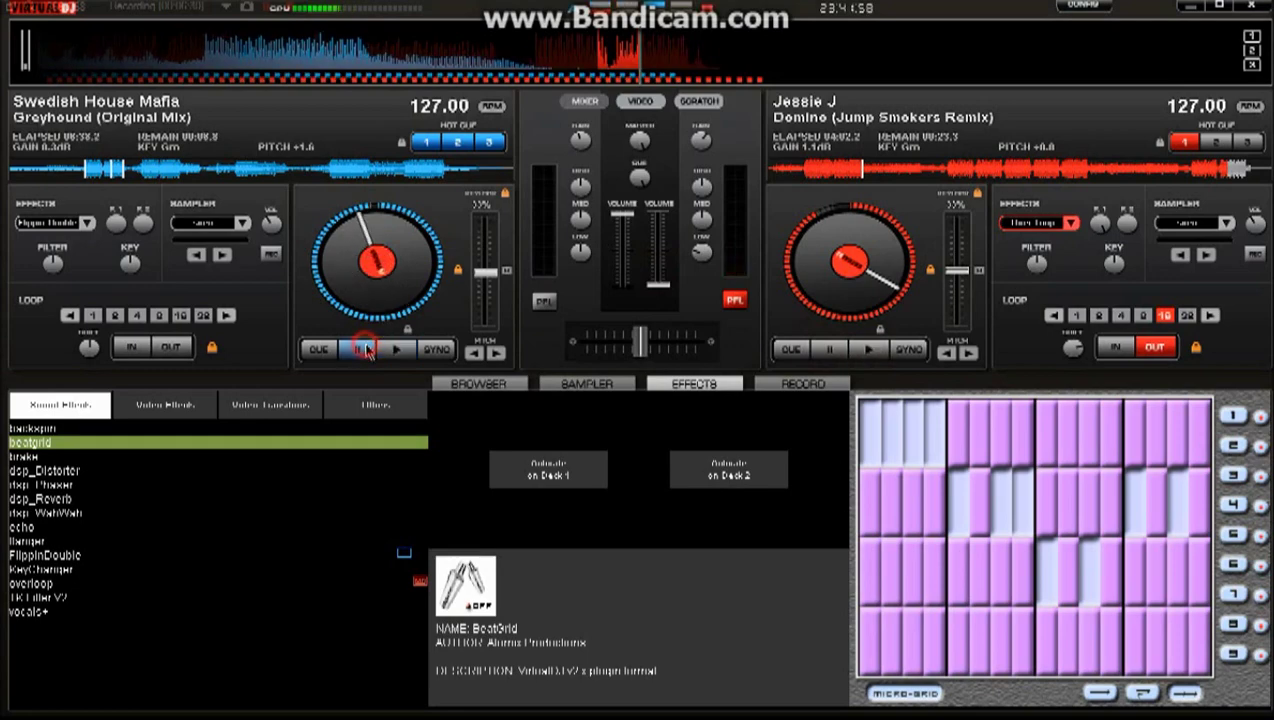